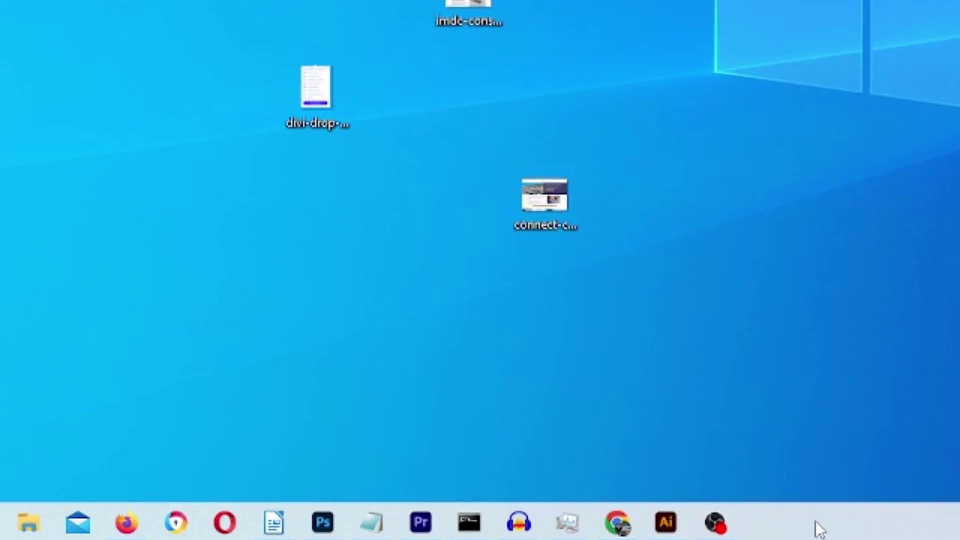
- Switch to the open Chrome window showing the PC cleanup document
mouse_move(631, 525)
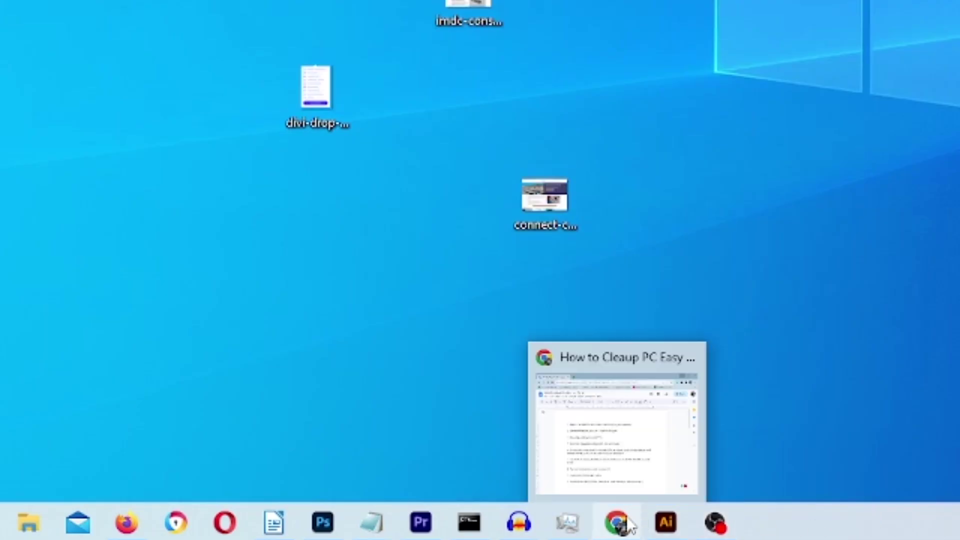
left_click(611, 476)
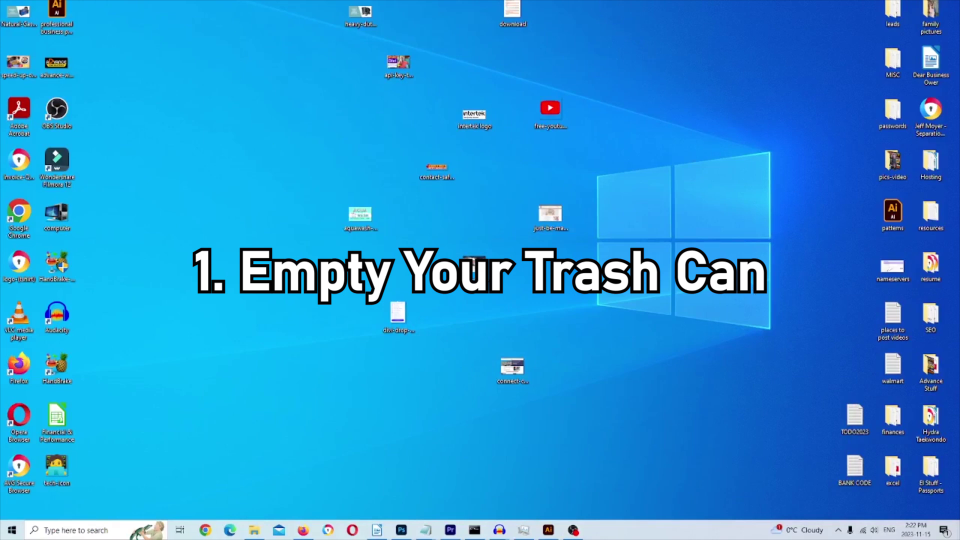
- Delete the loose files scattered across the middle of the desktop and permanently empty the Recycle Bin
left_click_drag(644, 23, 343, 377)
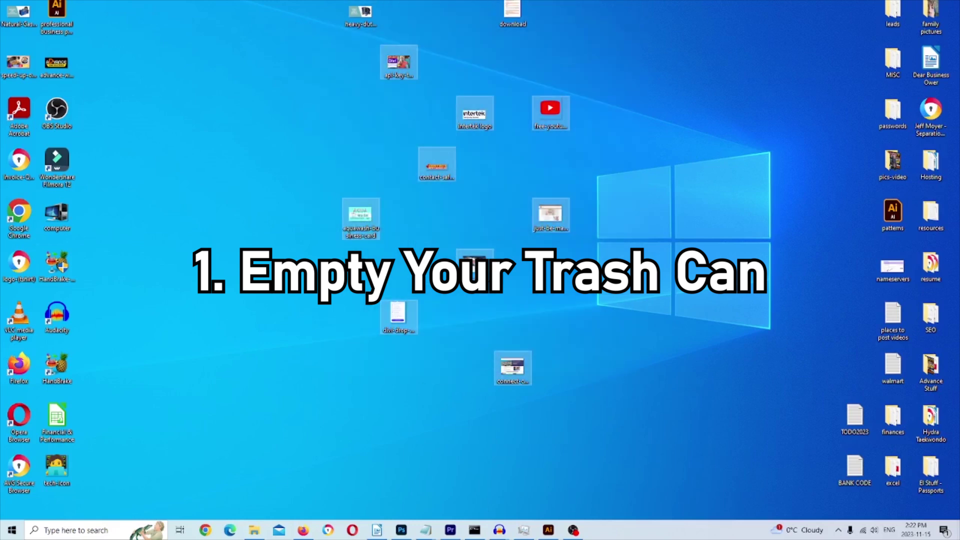
left_click(373, 14)
left_click_drag(373, 14, 512, 12)
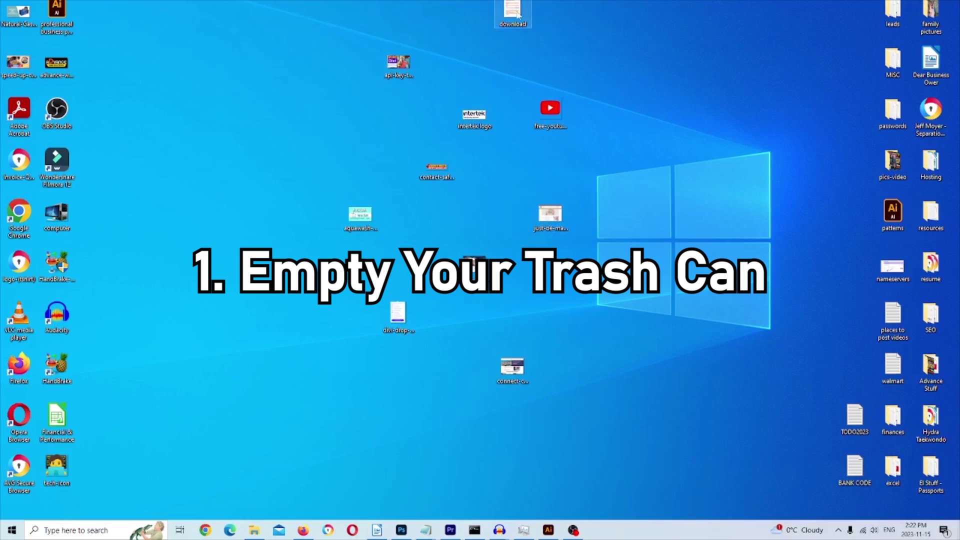
left_click_drag(709, 34, 316, 398)
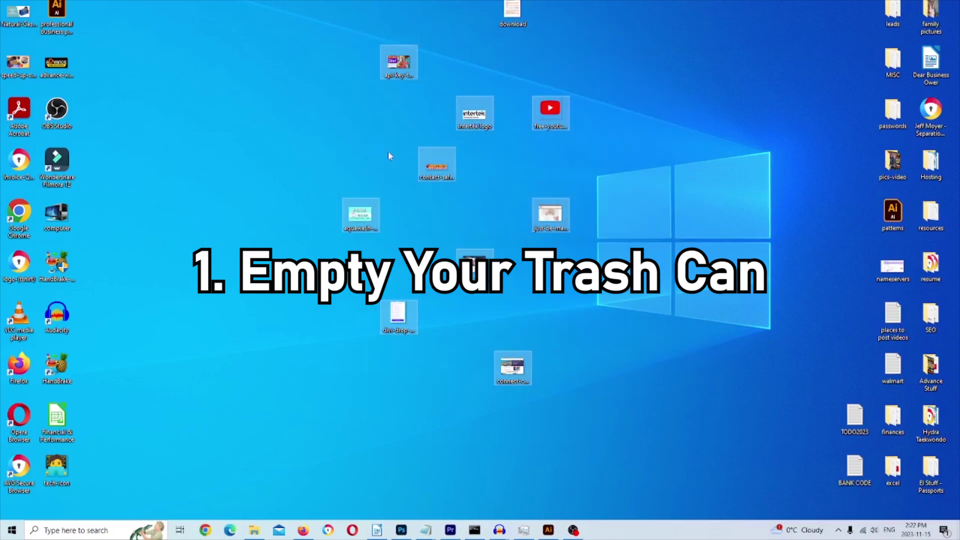
left_click_drag(398, 64, 512, 13)
key("Delete")
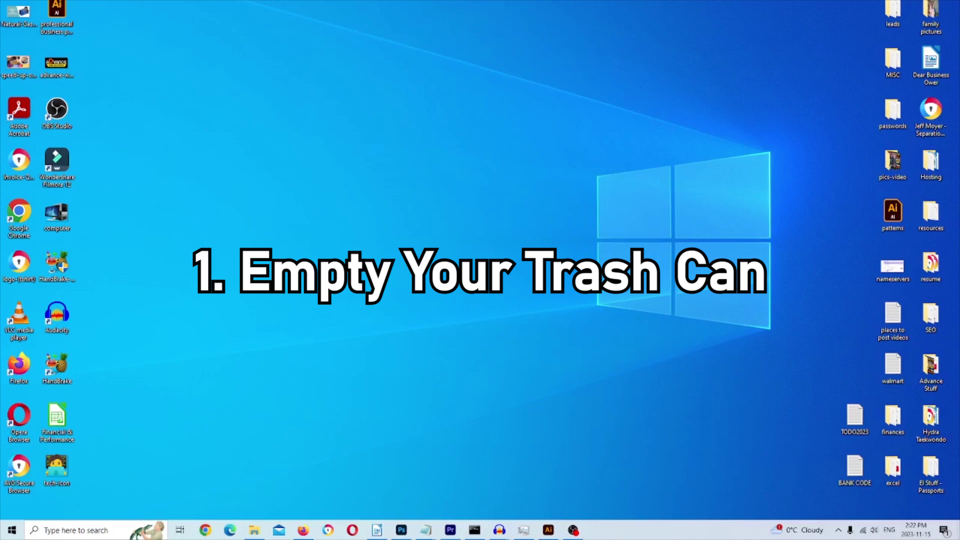
right_click(18, 13)
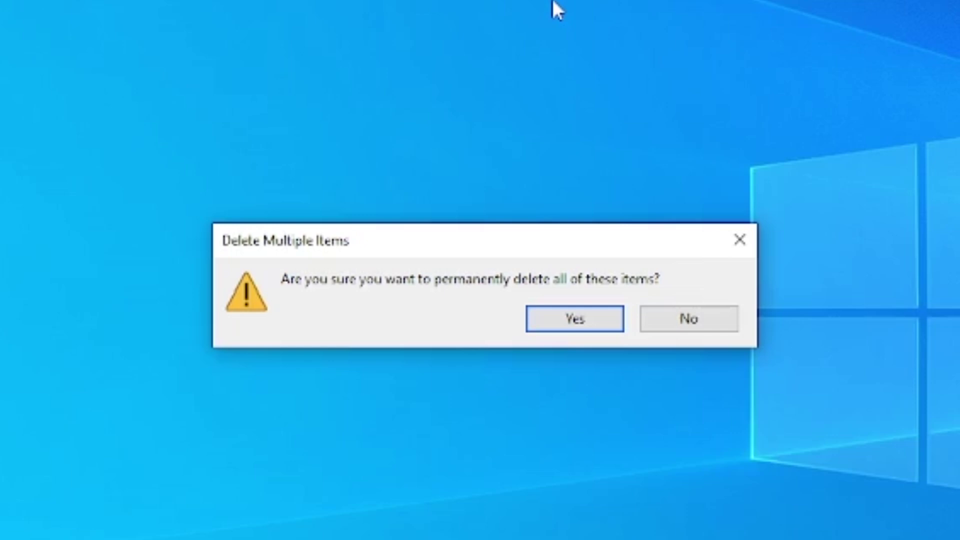
left_click(587, 315)
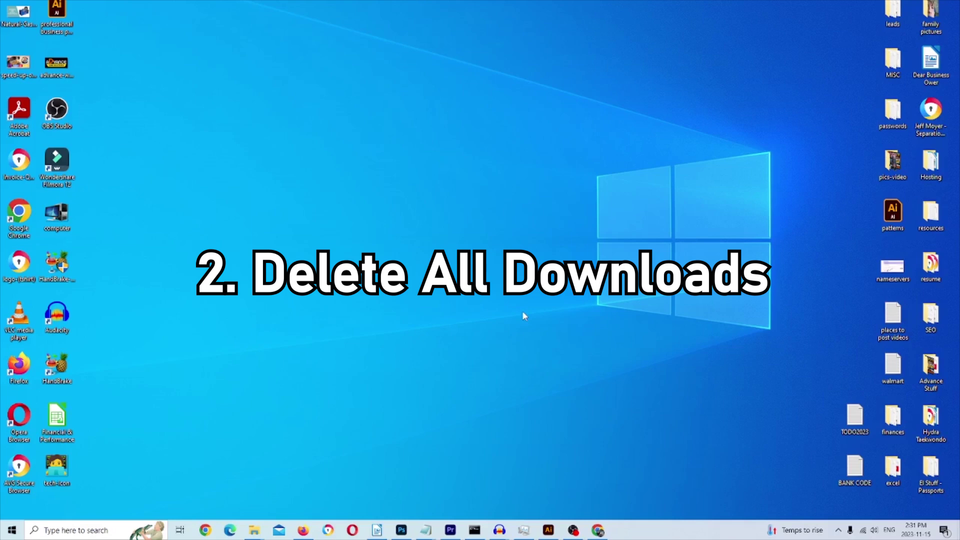
- Find This PC with a Windows search, open it maximized and go to the Downloads folder
left_click(116, 529)
type("this pc")
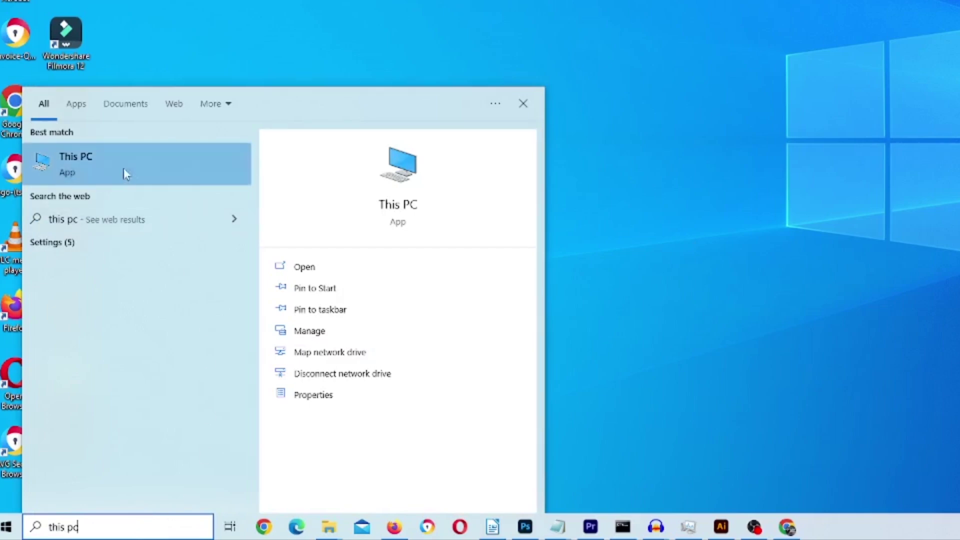
left_click(107, 157)
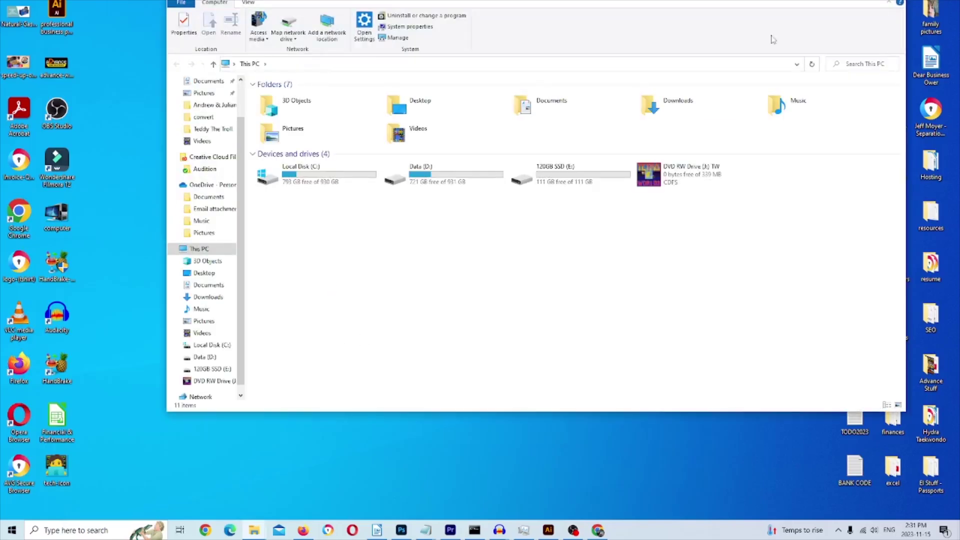
key("super+Up")
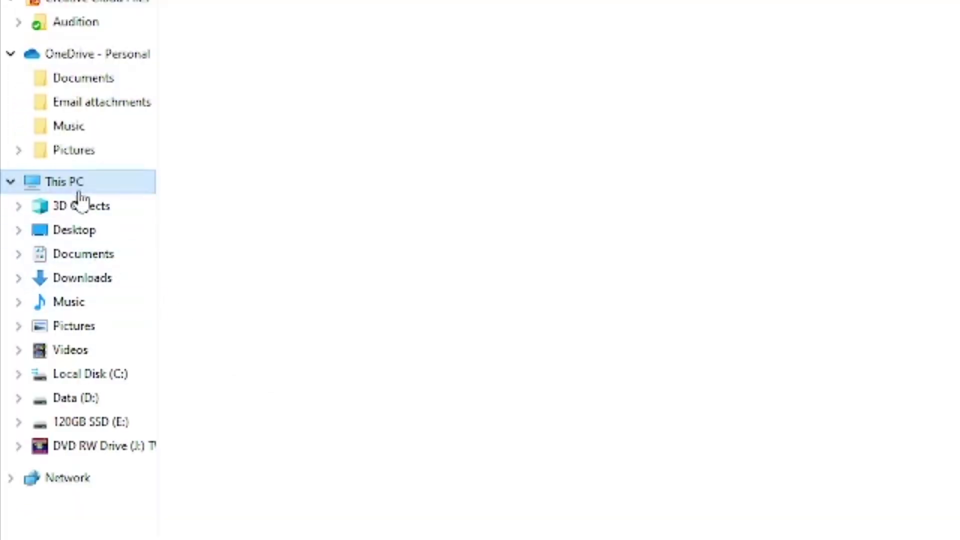
left_click(83, 290)
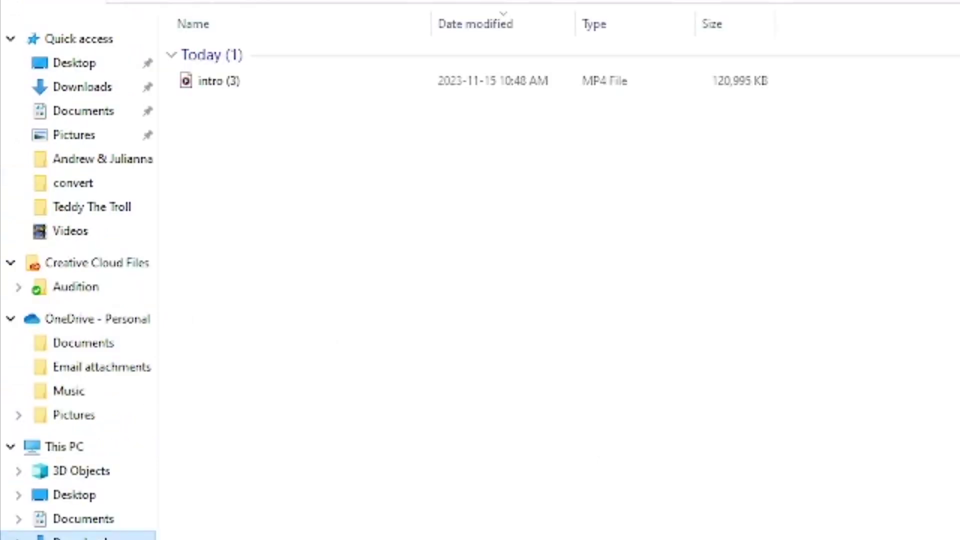
- Open the intro (3) video in Downloads and check its size in the file properties
double_click(217, 86)
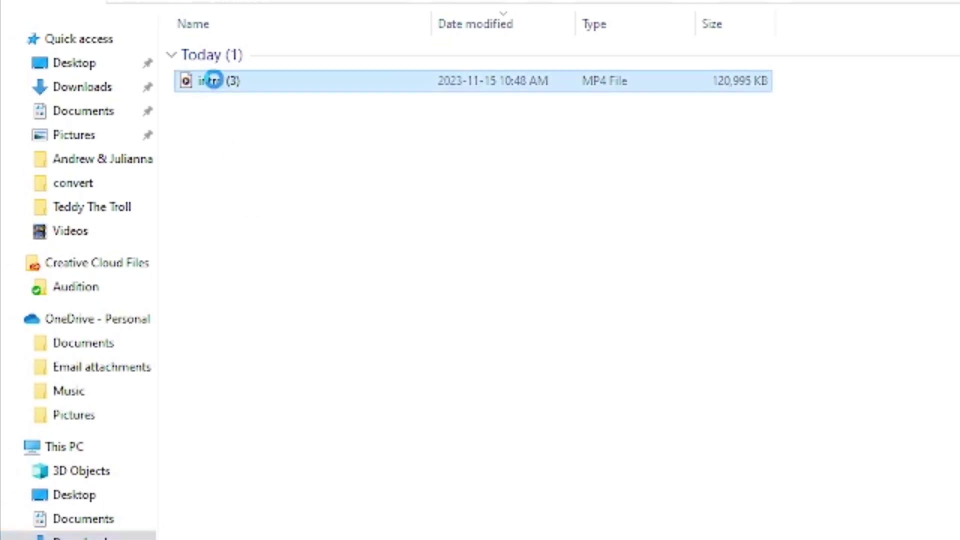
right_click(214, 80)
left_click(312, 484)
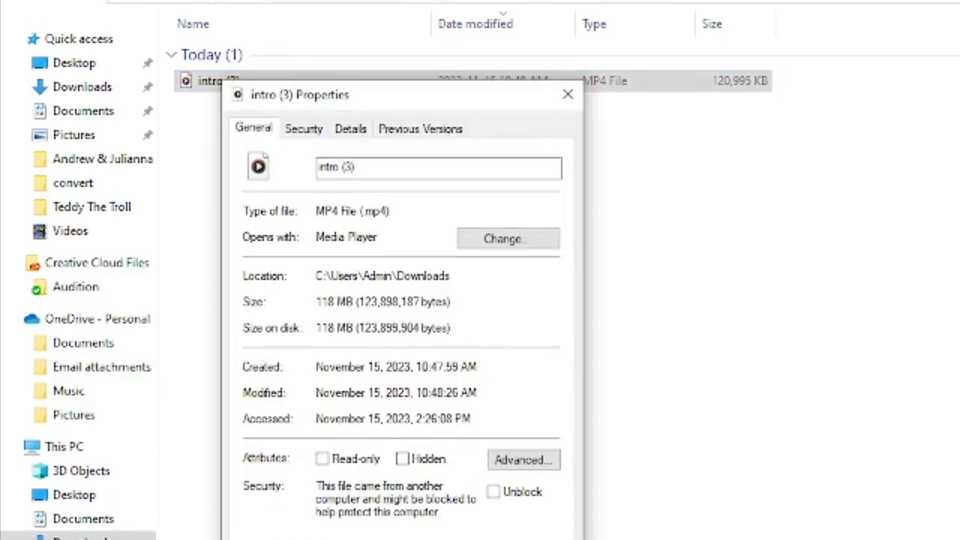
key("Escape")
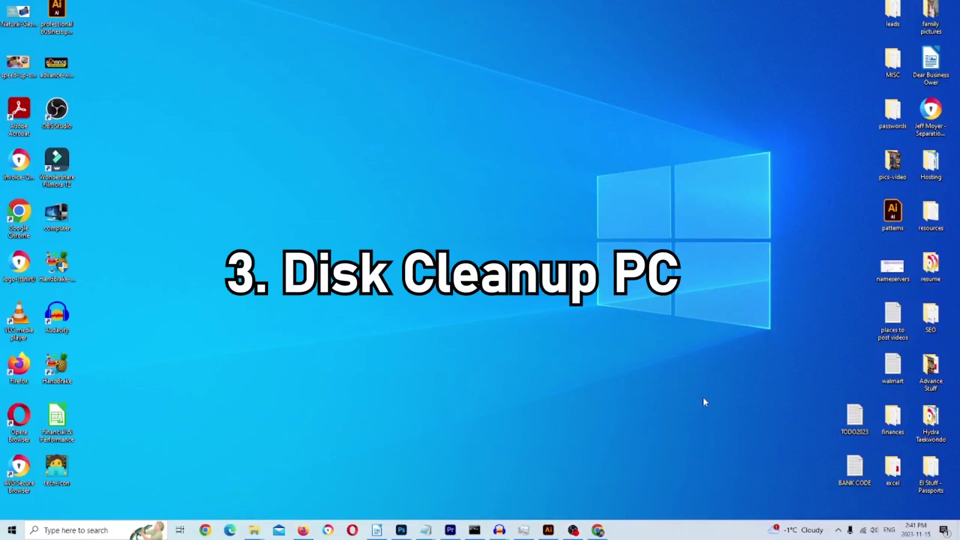
- Find Disk Cleanup with a Windows search for "disk" and start it for the Data (D:) drive
left_click(109, 530)
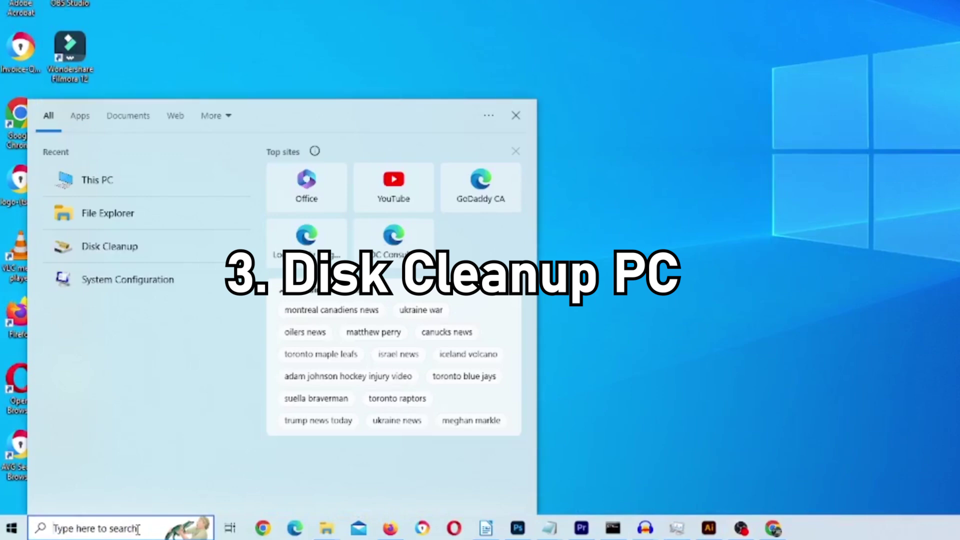
type("disk")
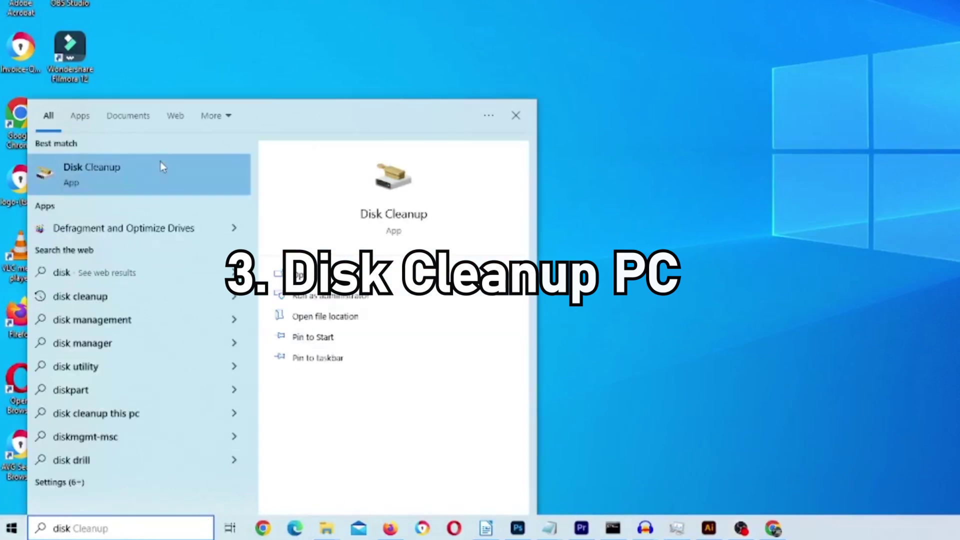
left_click(122, 176)
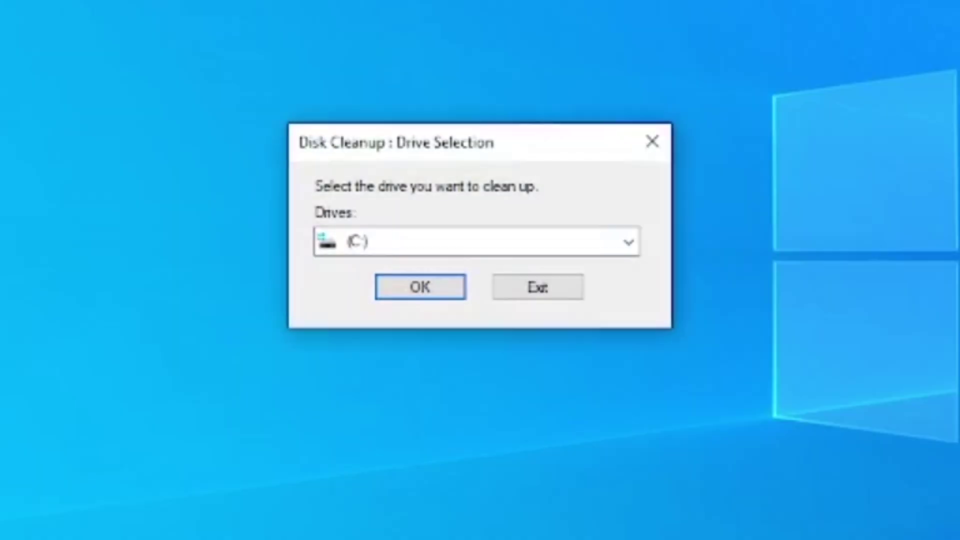
left_click(630, 243)
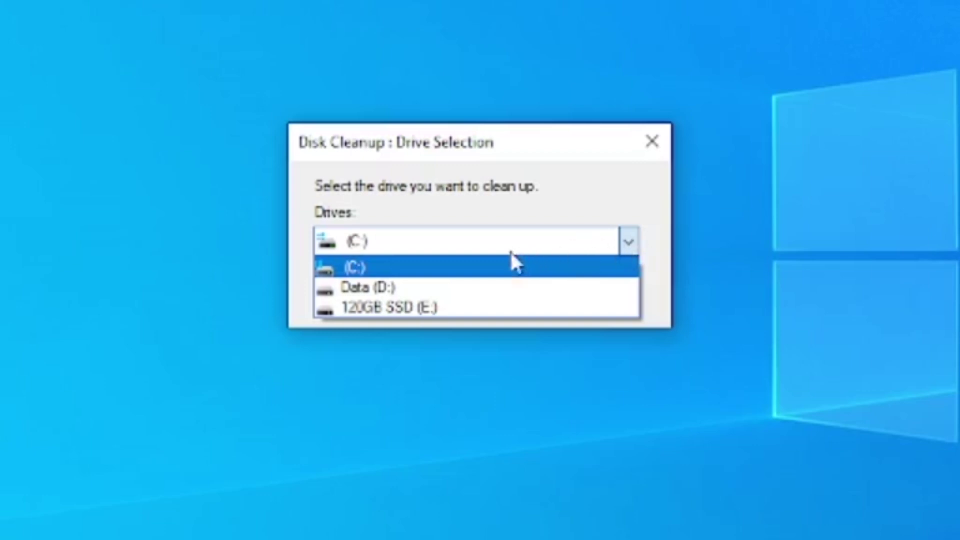
left_click(477, 290)
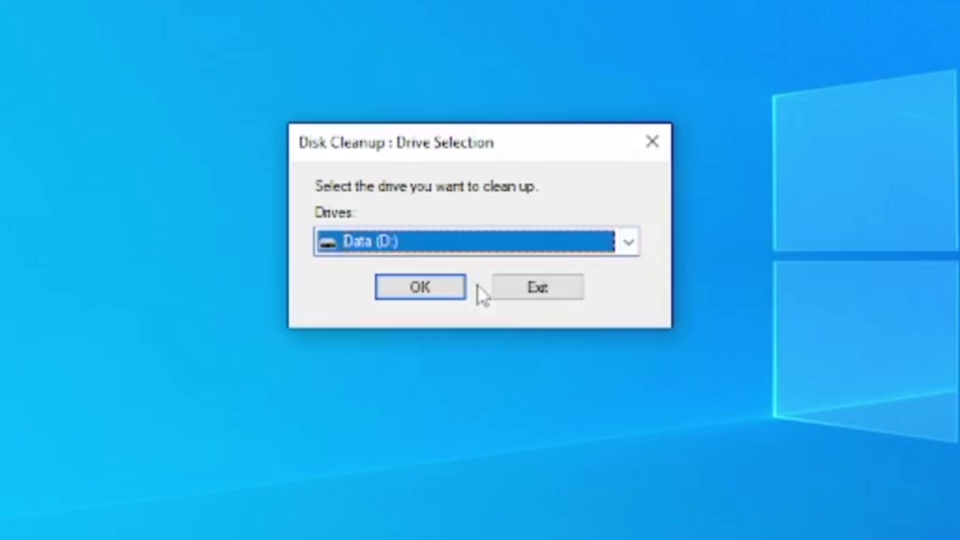
left_click(432, 293)
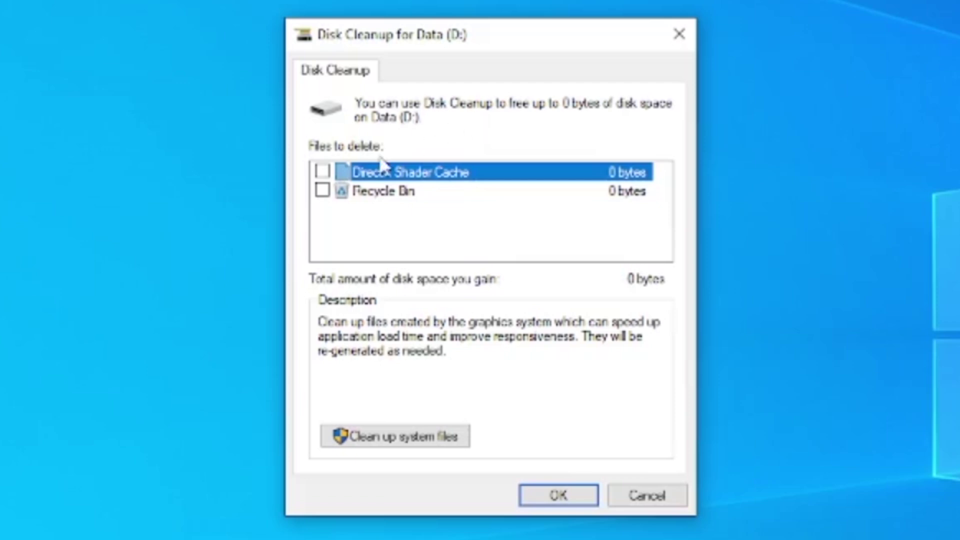
- Mark DirectX Shader Cache and Recycle Bin for deletion and run the cleanup
left_click(322, 171)
left_click(325, 193)
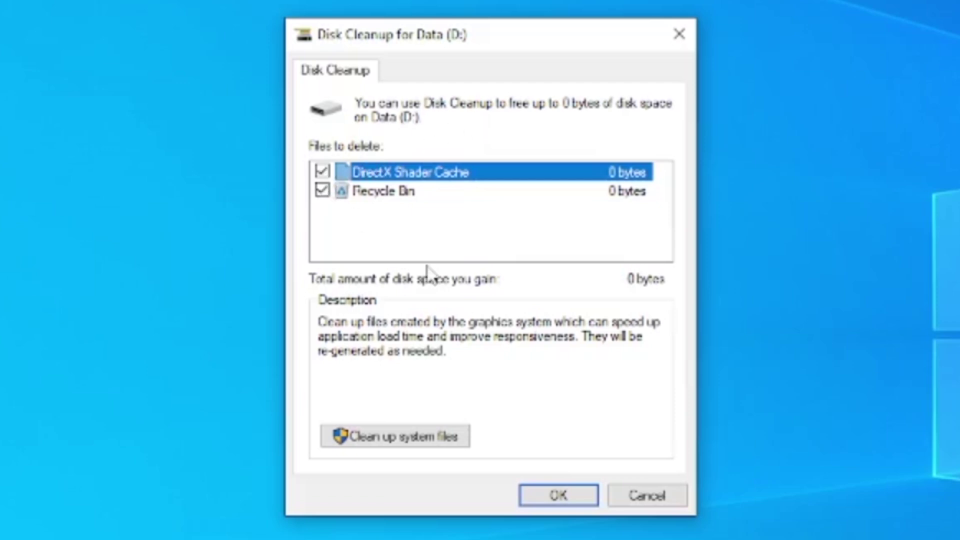
left_click(559, 496)
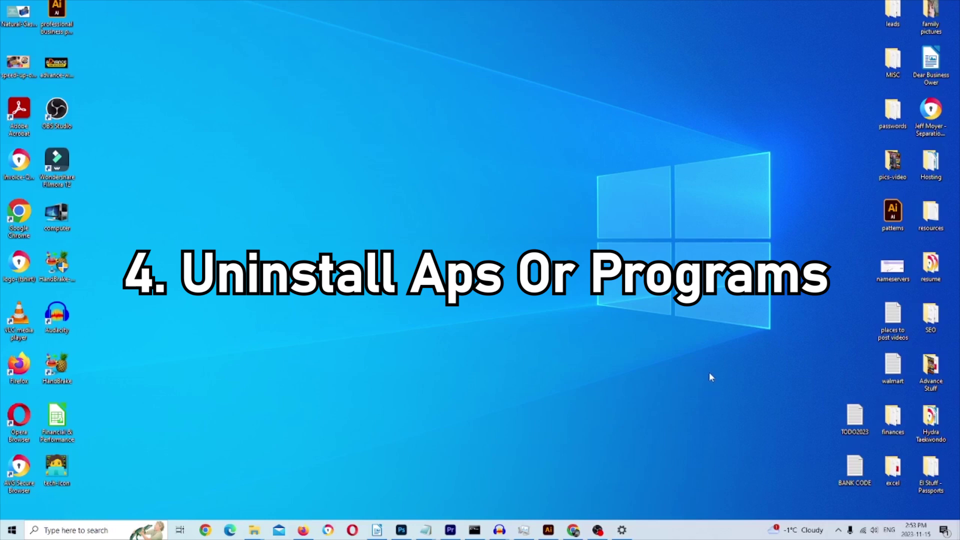
- Search Windows for "un", open Add or remove programs and look through the installed Adobe apps, selecting one
left_click(111, 529)
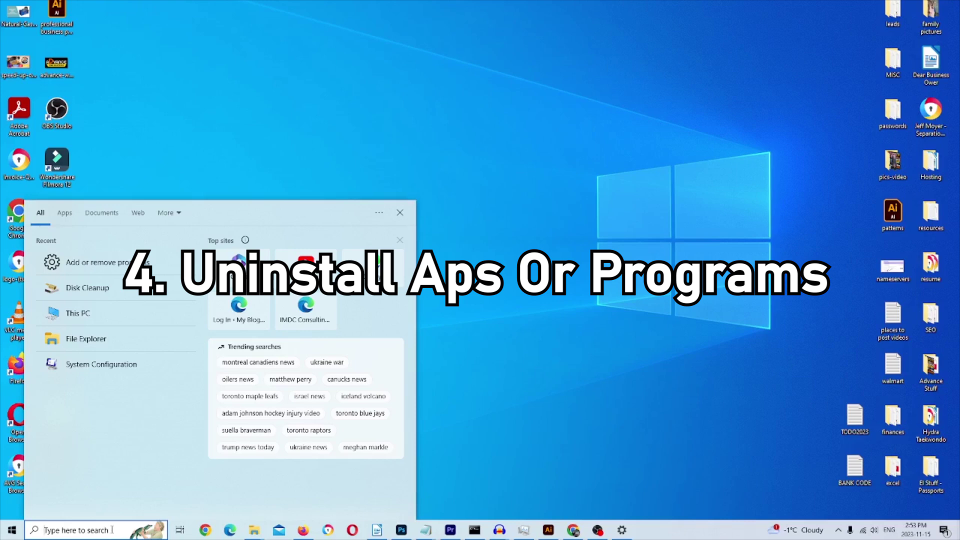
type("un")
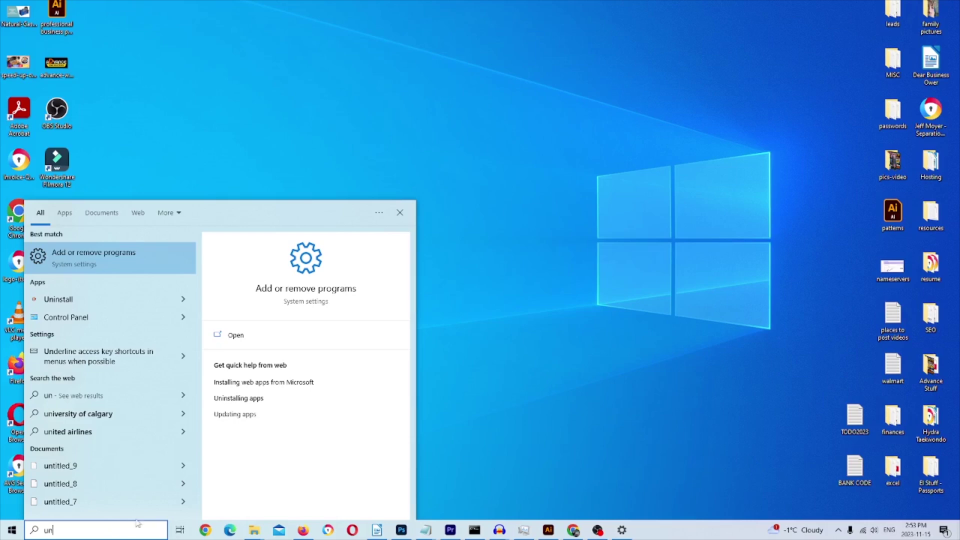
left_click(125, 257)
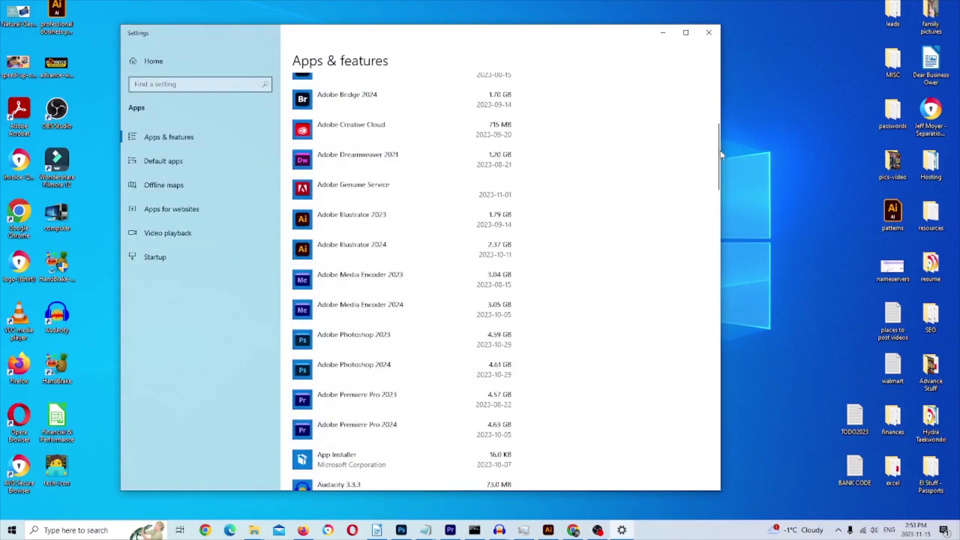
left_click_drag(719, 151, 710, 127)
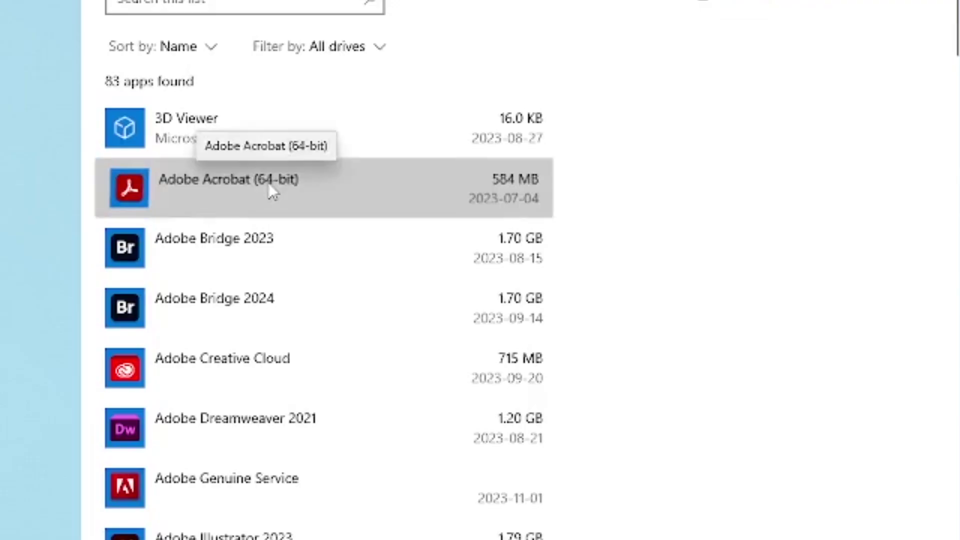
left_click(376, 231)
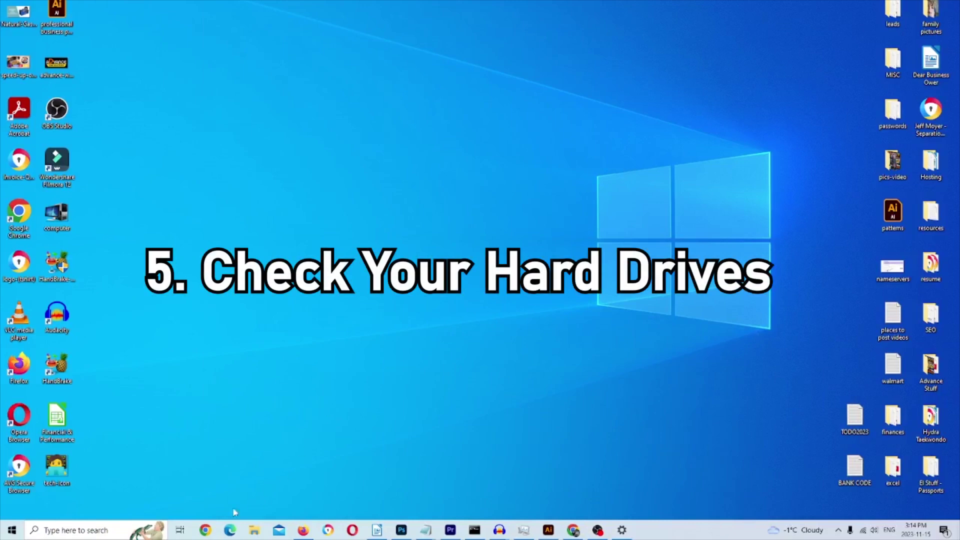
- Open This PC through a Windows search, check the free space on the drives and open Data (D:)
left_click(117, 533)
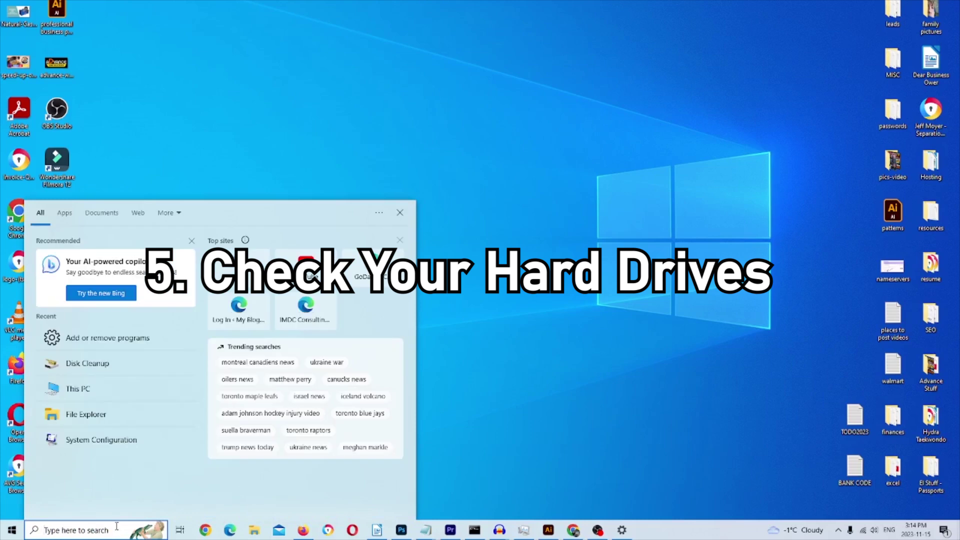
type("this")
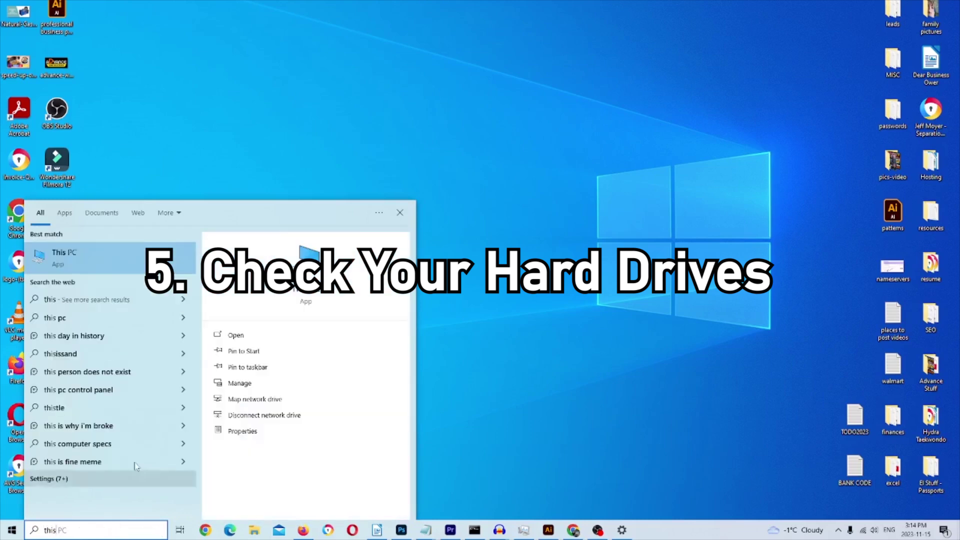
left_click(124, 258)
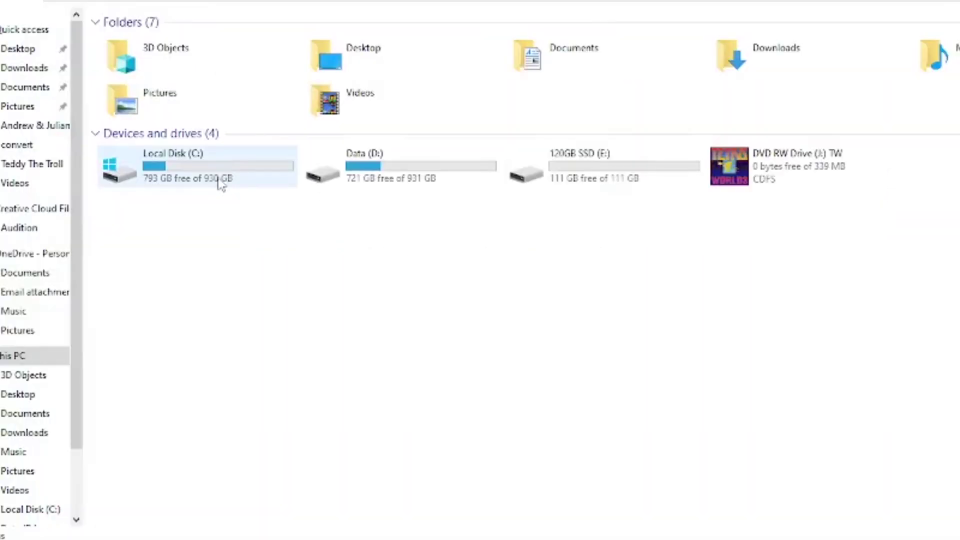
mouse_move(221, 185)
left_click(405, 168)
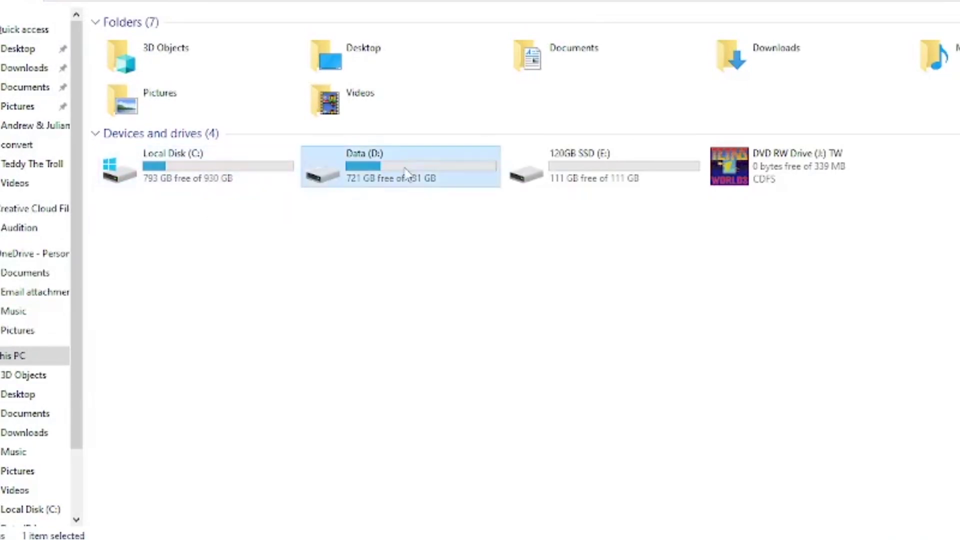
double_click(405, 173)
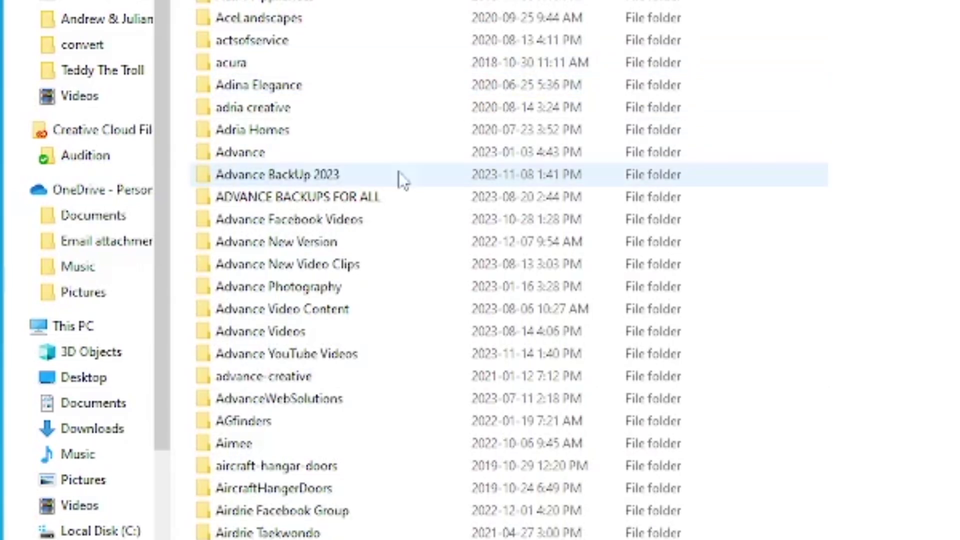
- Check the size of the ADVANCE BACKUPS FOR ALL folder in its properties
left_click(303, 201)
right_click(304, 201)
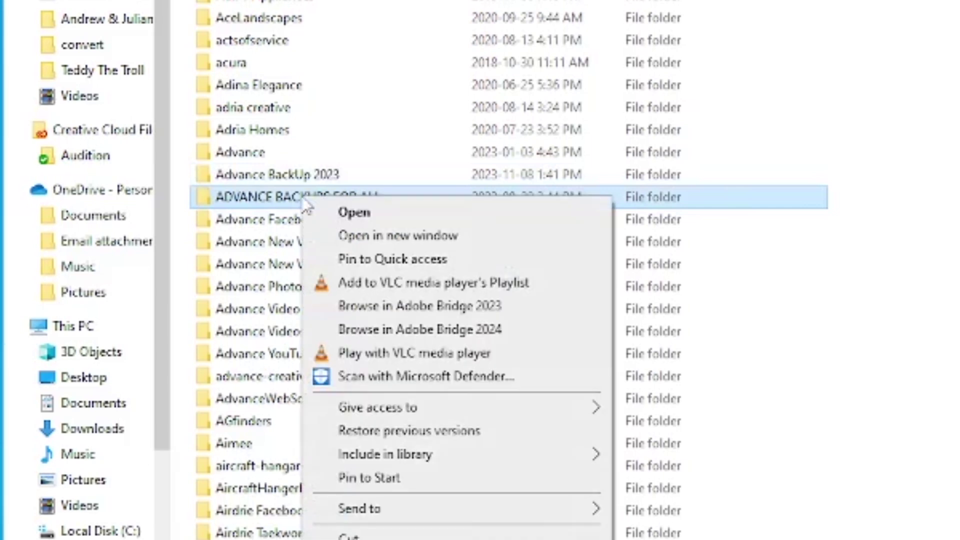
key("r")
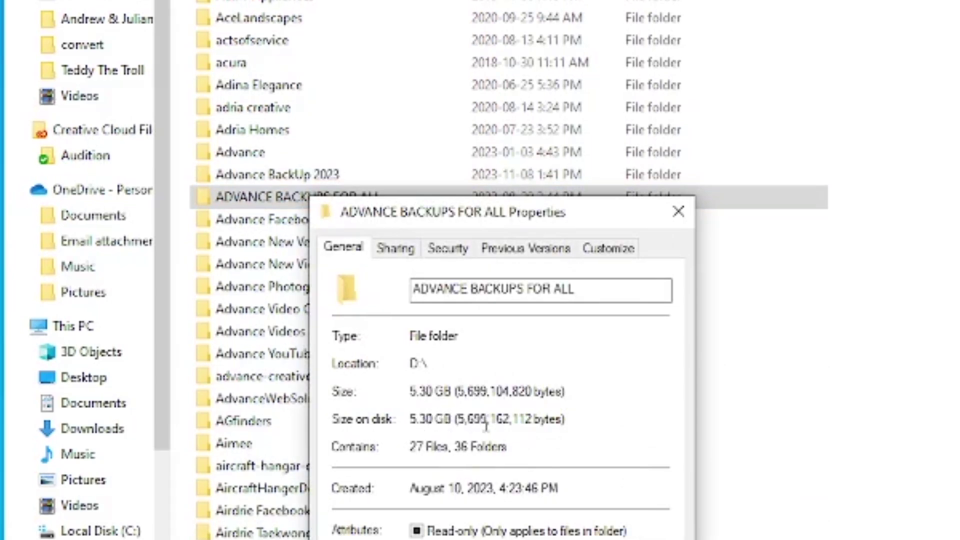
- Close the folder's properties and look through the other folders on Data (D:)
key("Escape")
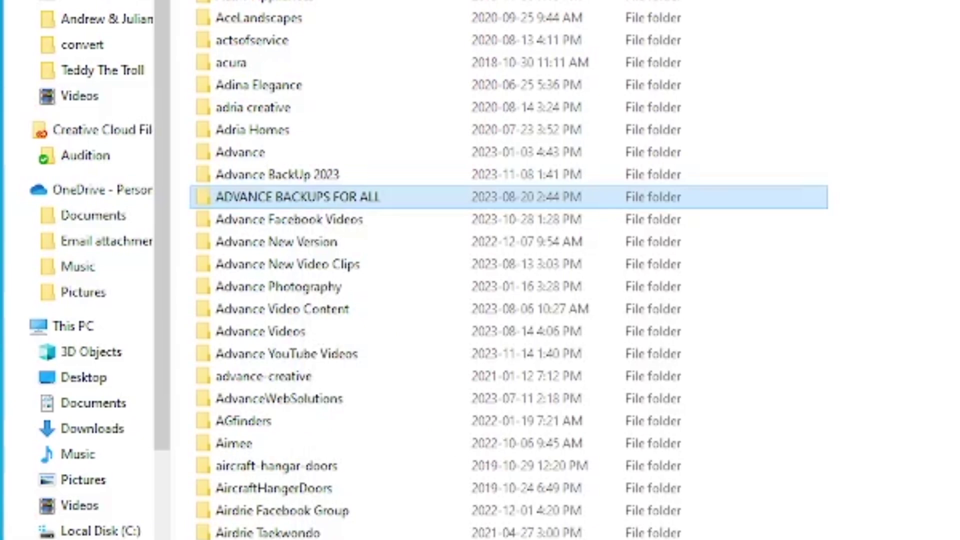
scroll(500, 270, "down", 20)
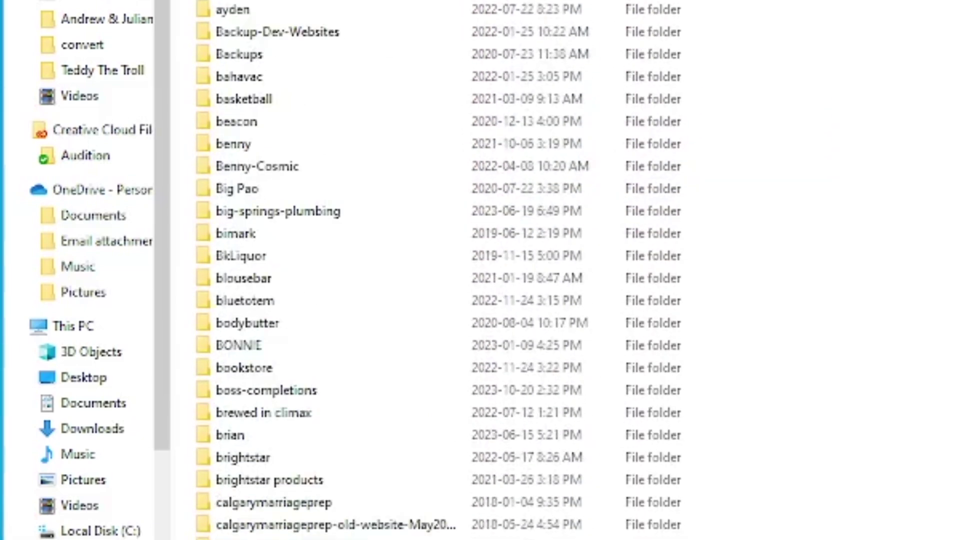
scroll(500, 270, "down", 2)
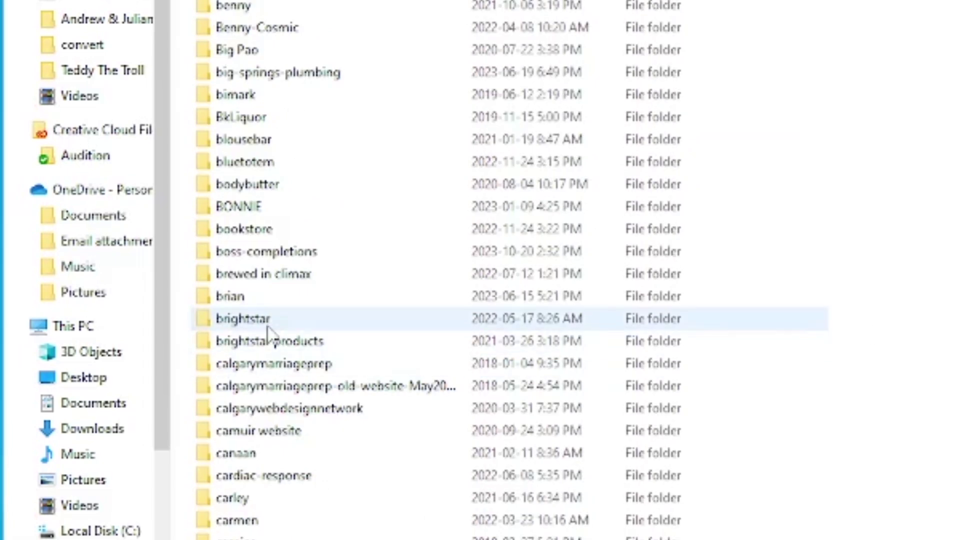
mouse_move(268, 333)
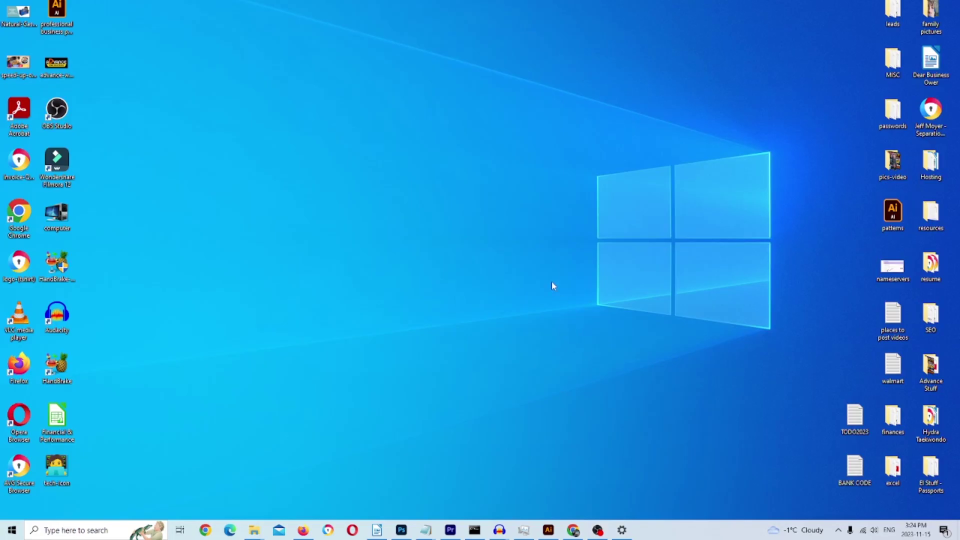
- Search Windows for "file" and open File Explorer
left_click(98, 530)
type("file")
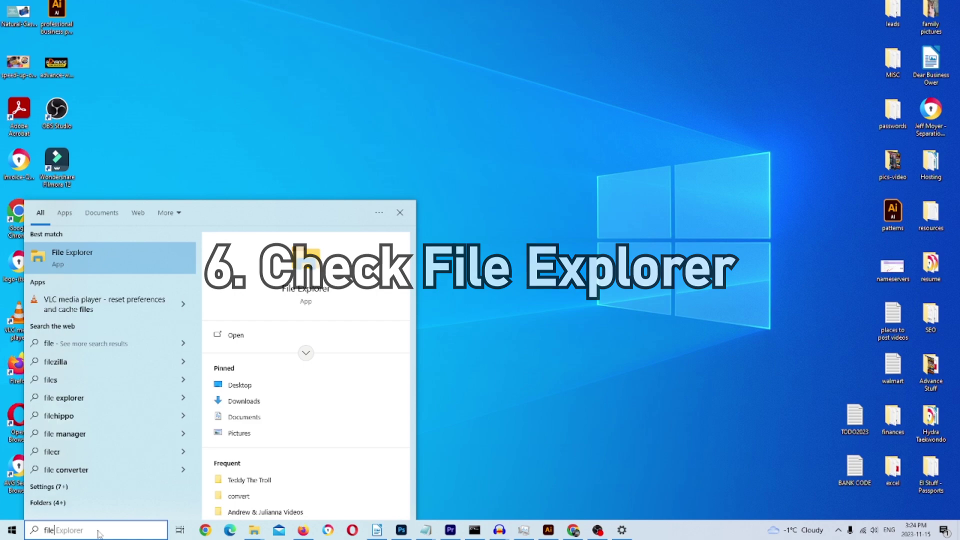
left_click(133, 265)
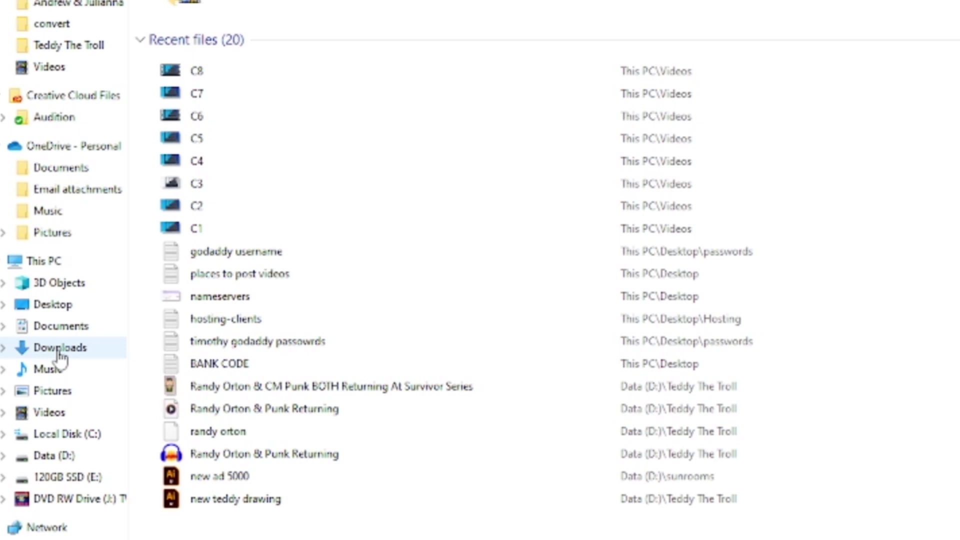
- Look through 3D Objects, Desktop, Documents, Downloads, Music, Pictures, Videos and the drives under This PC for files that could be deleted
left_click(61, 285)
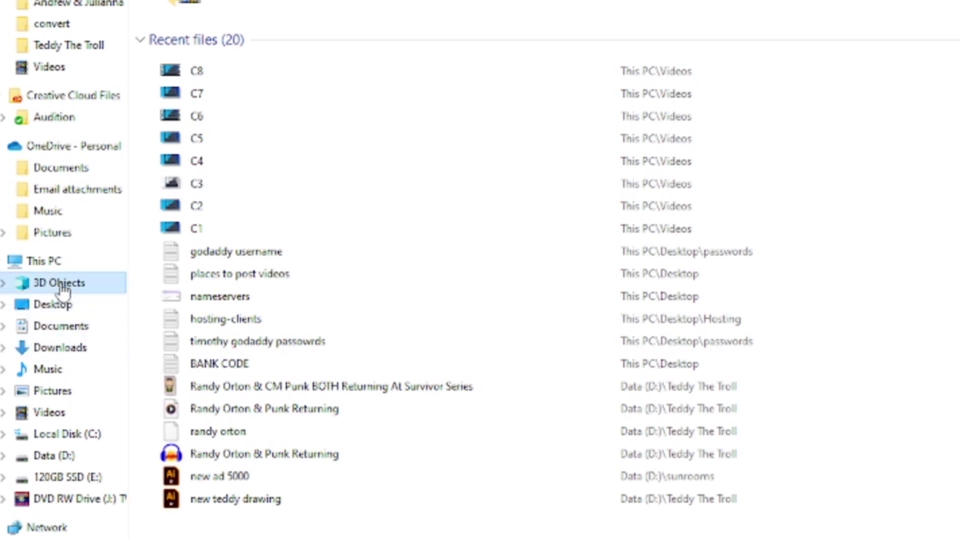
left_click(56, 302)
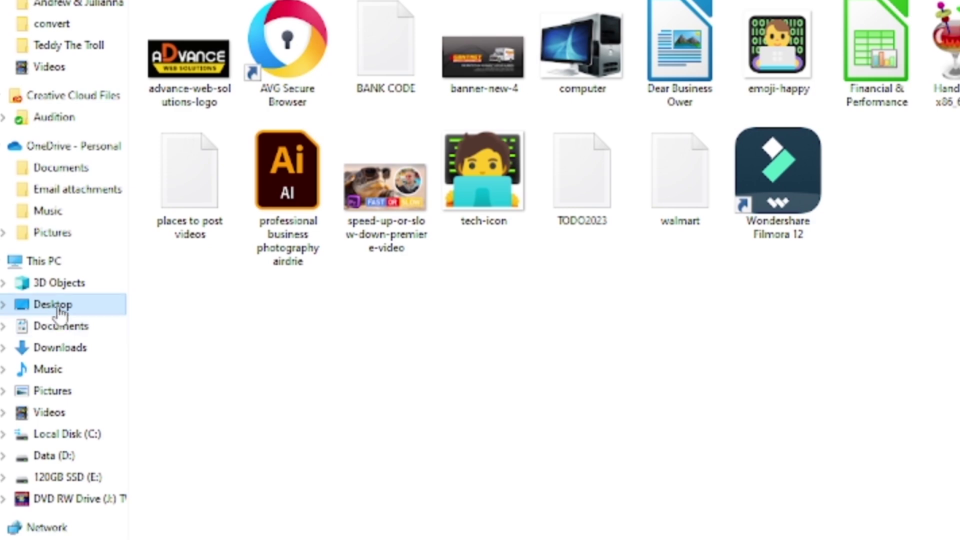
left_click(62, 330)
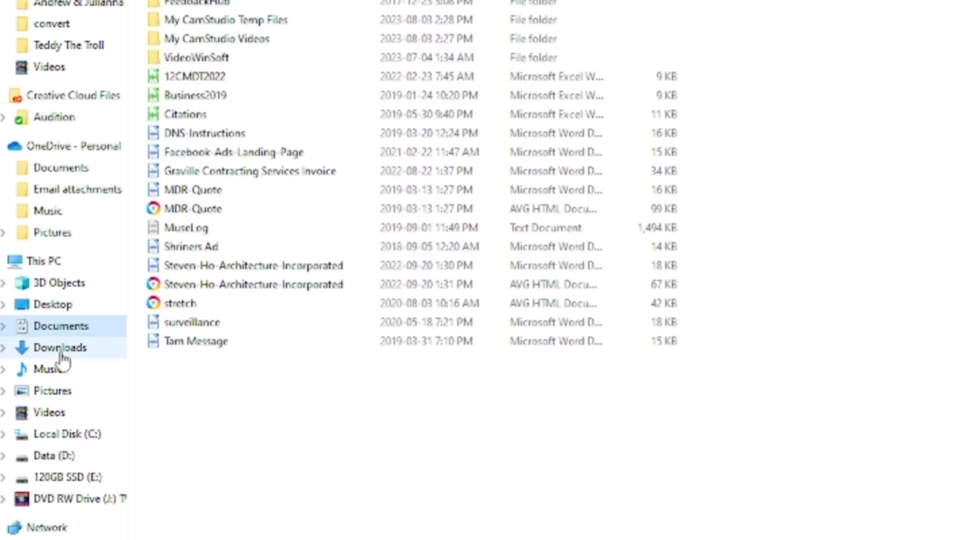
left_click(60, 350)
left_click(58, 370)
left_click(58, 392)
left_click(59, 417)
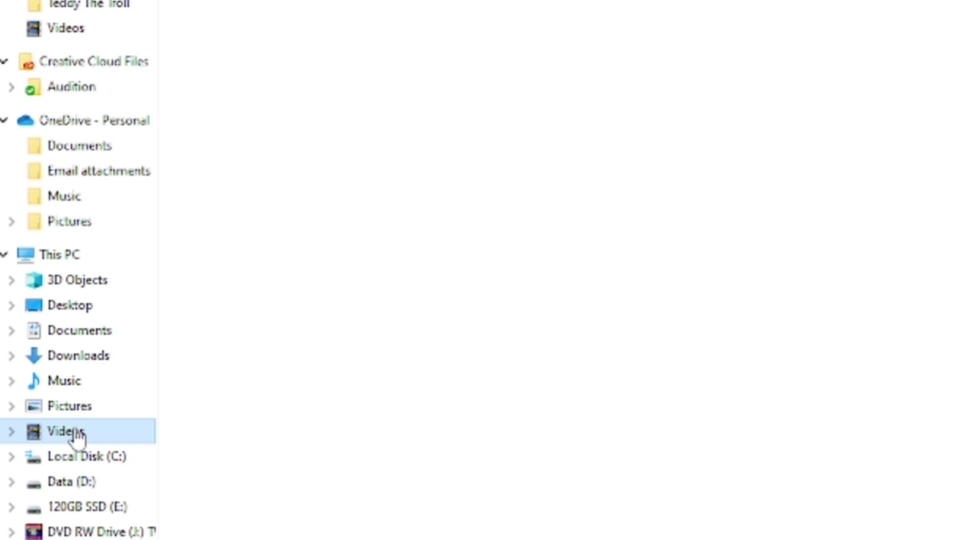
left_click(75, 507)
left_click(85, 534)
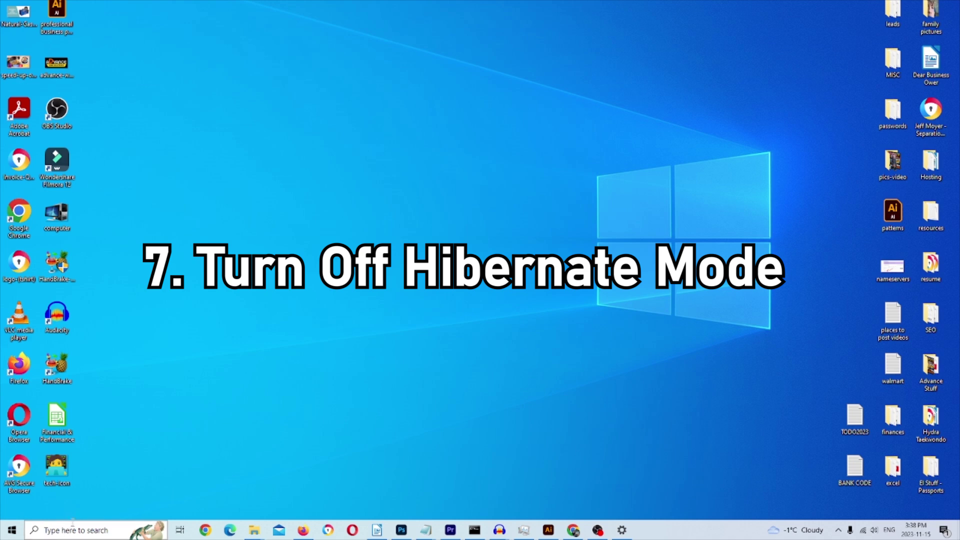
- Search Windows for "hibernate" and open Power & sleep settings
left_click(98, 531)
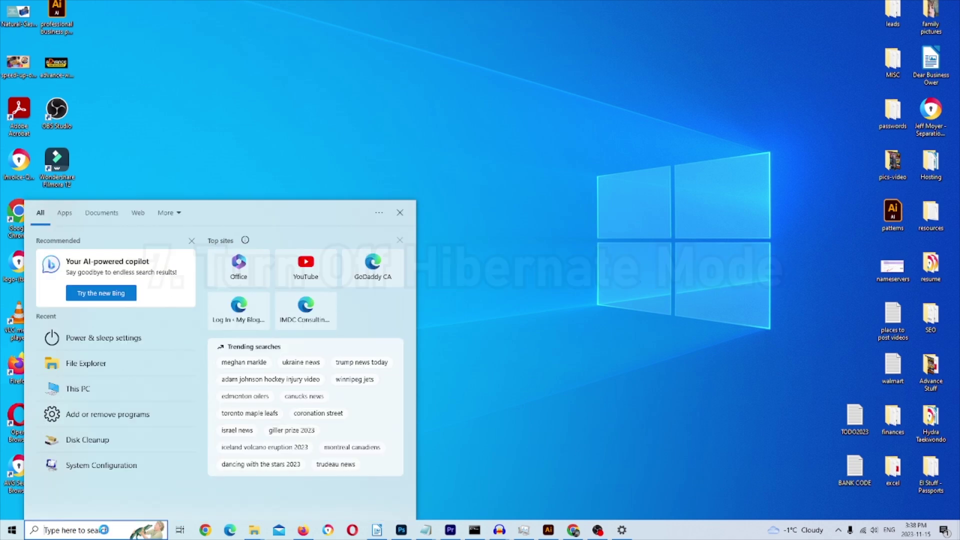
type("hibernate")
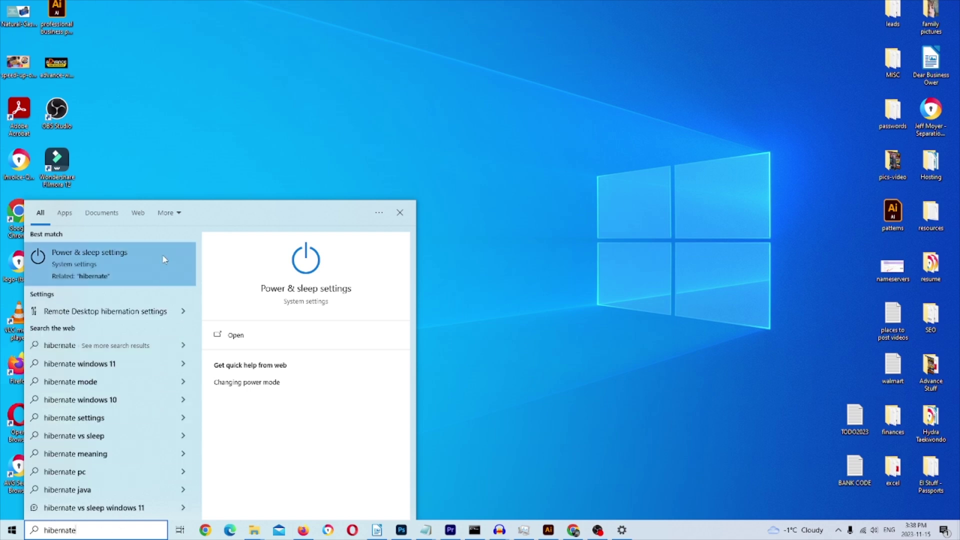
left_click(125, 254)
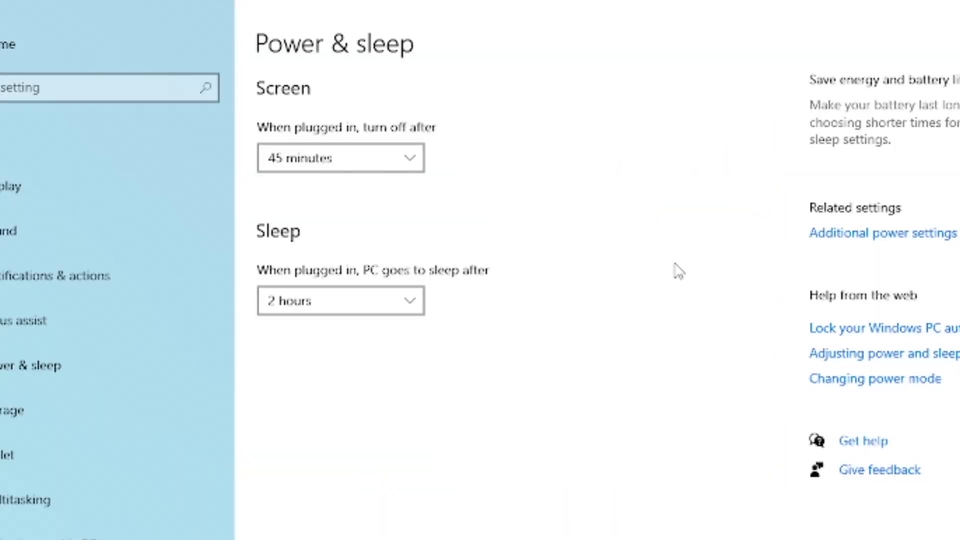
- Set both the screen turn-off time and the PC sleep time when plugged in to Never
left_click(414, 158)
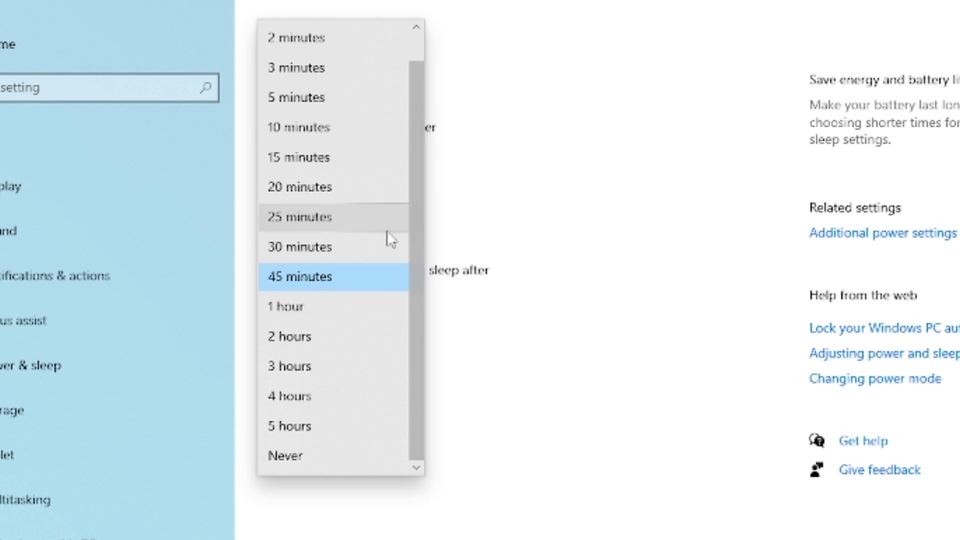
left_click(305, 456)
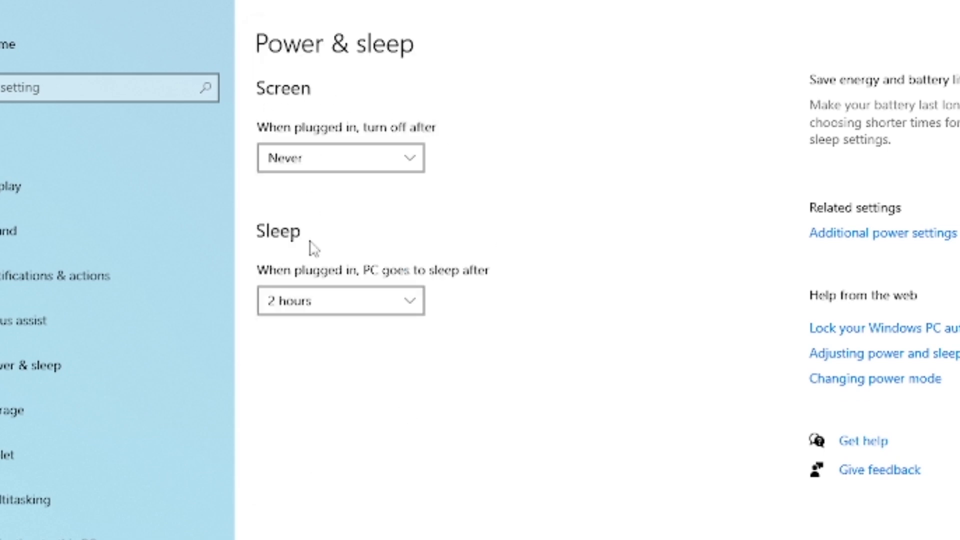
left_click(409, 300)
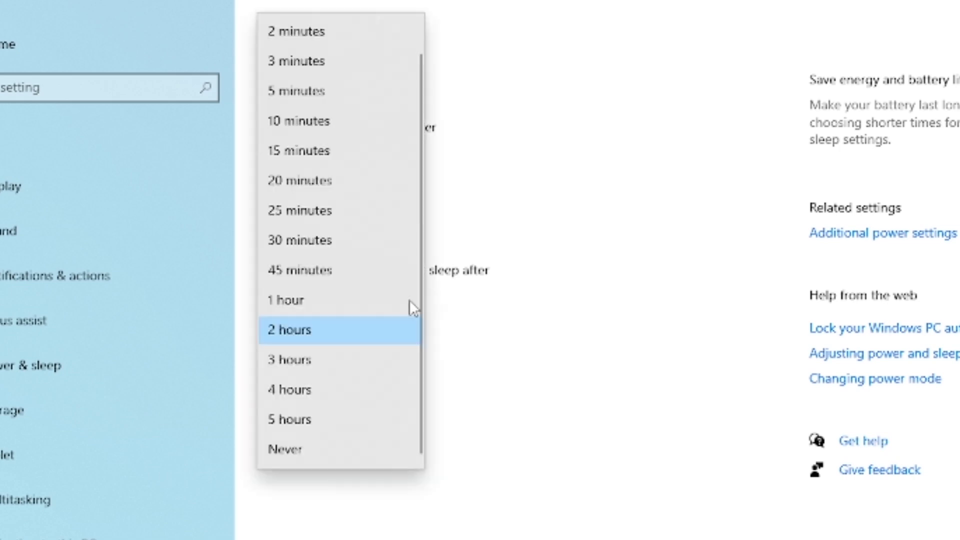
left_click(341, 447)
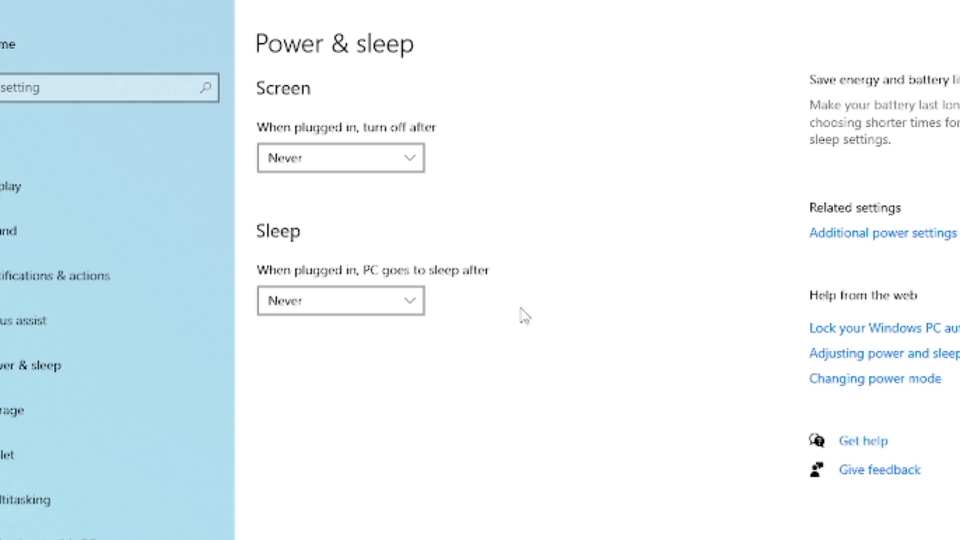
- Set the plugged-in screen to turn off after 2 hours and the PC to sleep after 3 hours
left_click(411, 158)
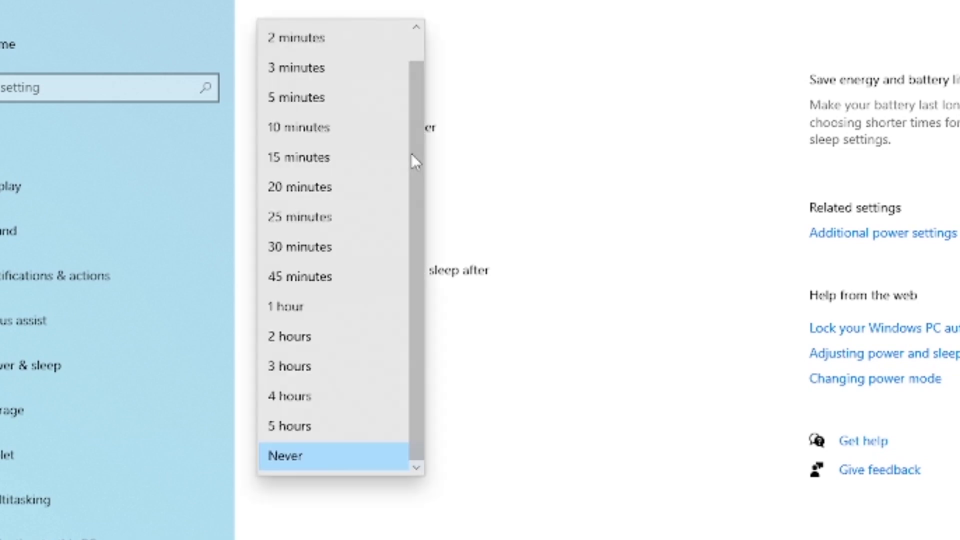
left_click(330, 340)
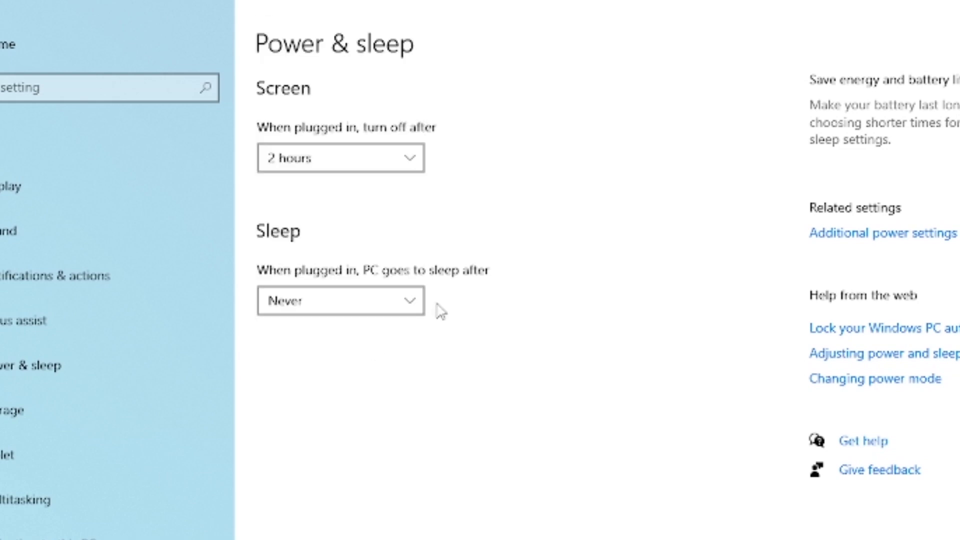
left_click(409, 301)
left_click(358, 358)
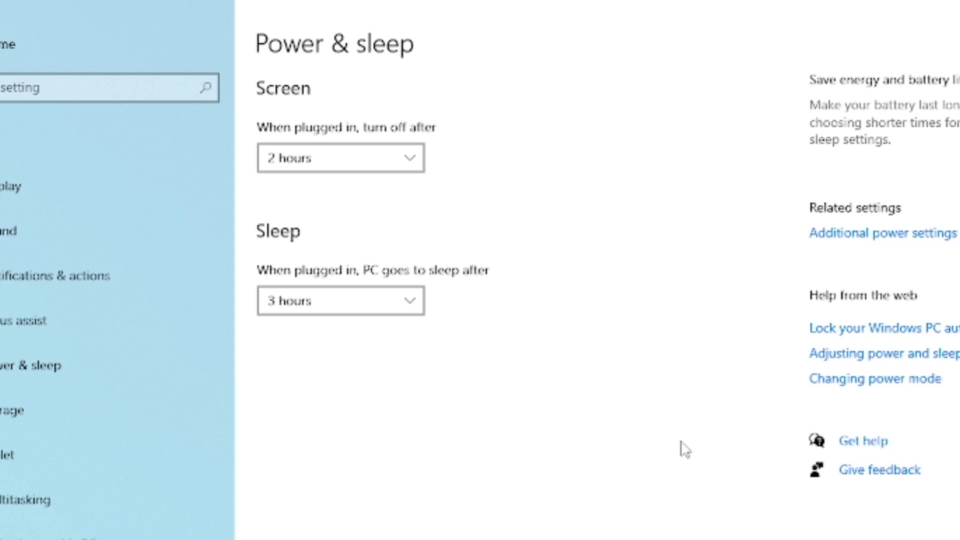
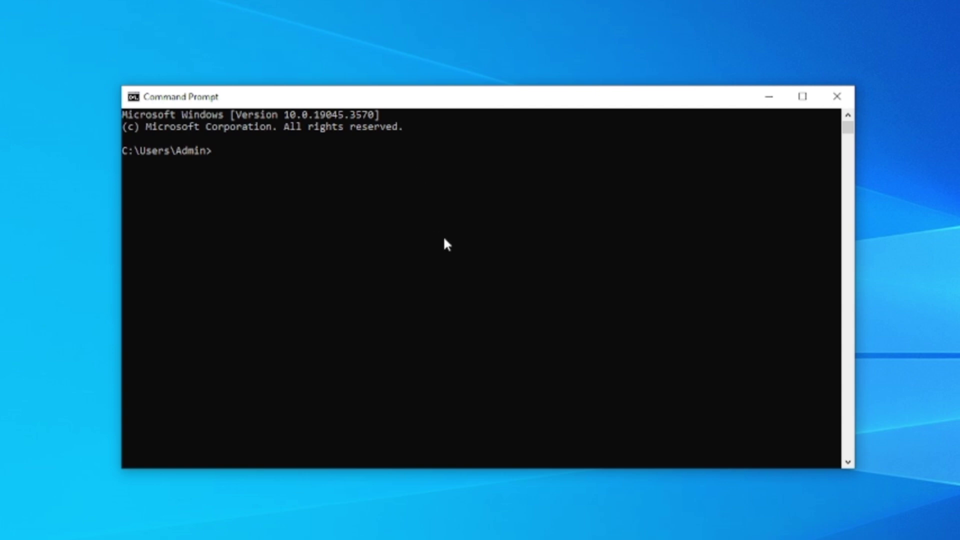
- Flush the DNS cache in Command Prompt with ipconfig /flushdns
type("ipconfig /flush")
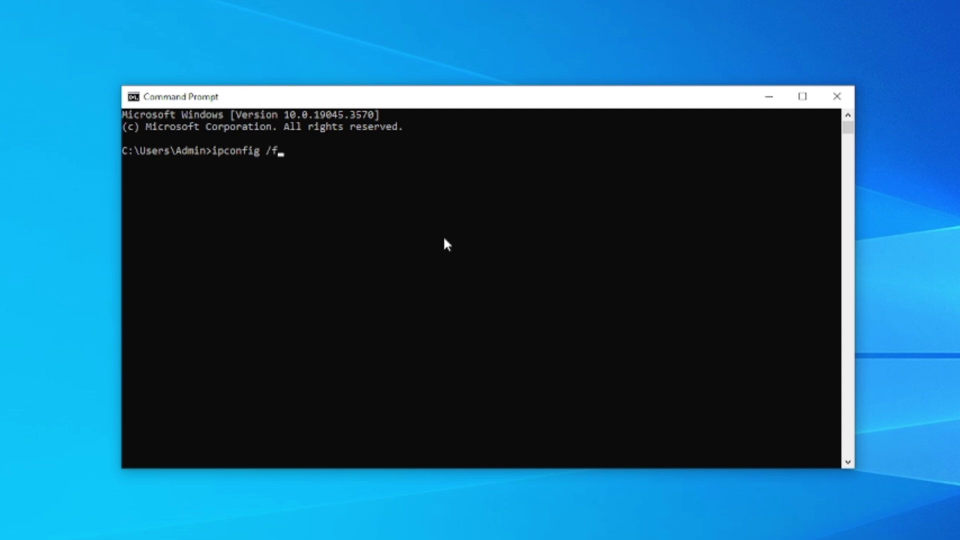
type("dns")
key("Return")
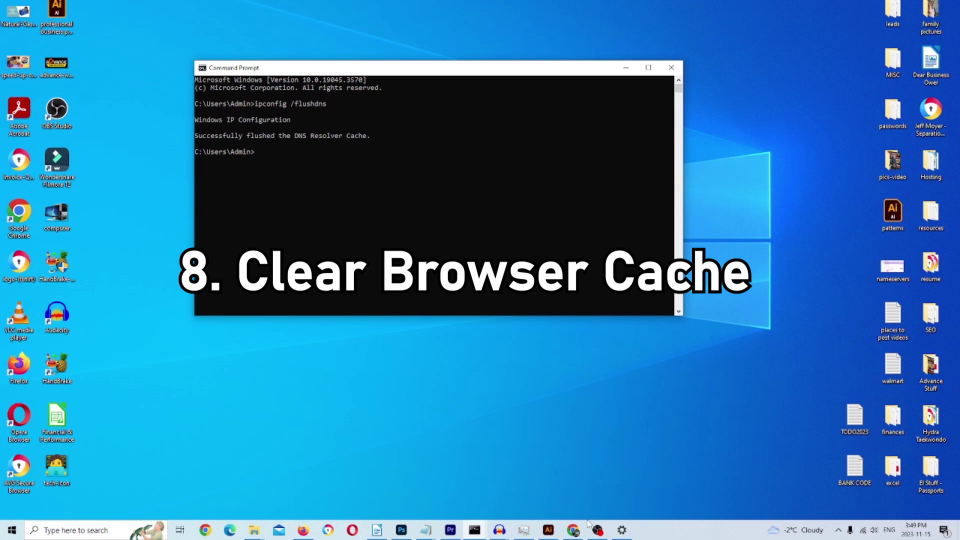
- Switch to Chrome and open its full browsing history
left_click(574, 530)
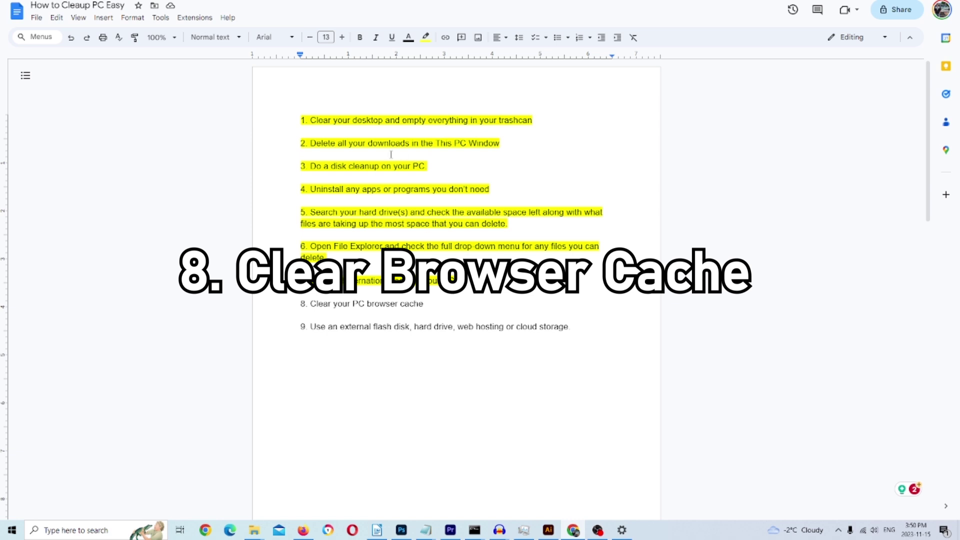
key("alt+f")
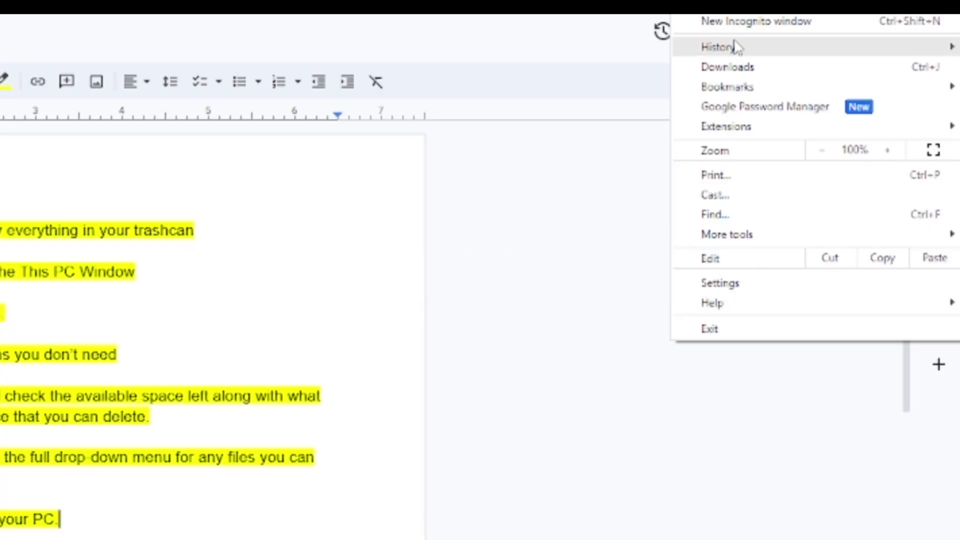
mouse_move(735, 46)
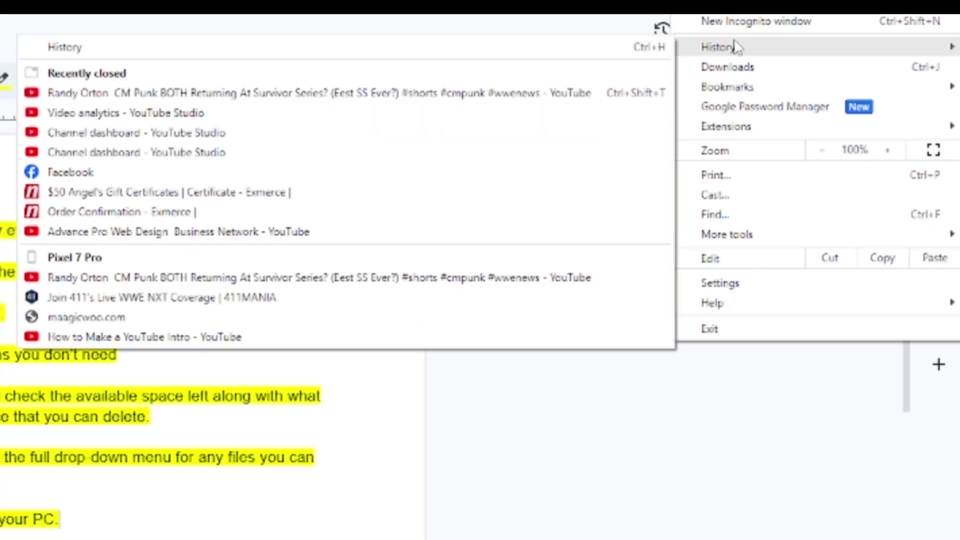
left_click(66, 48)
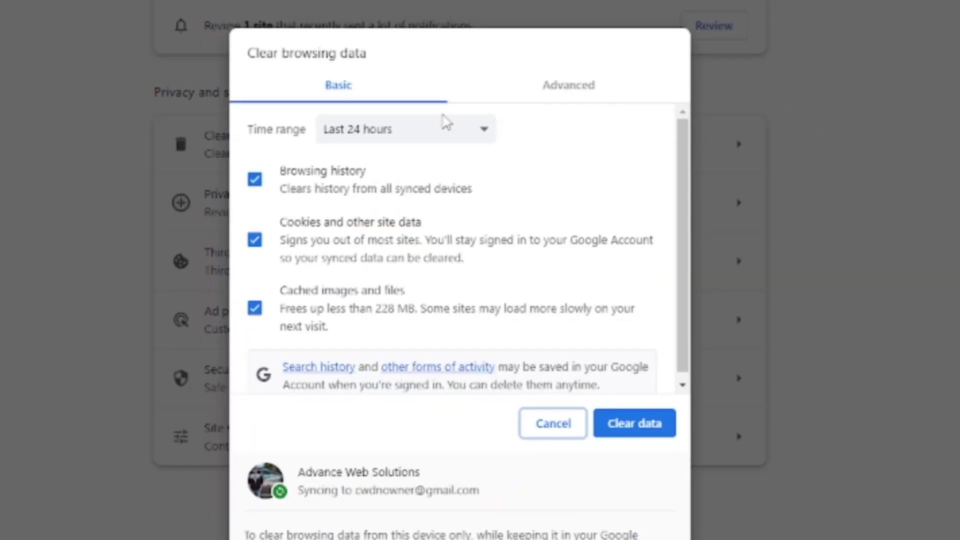
- Clear the browsing history, cookies and other site data, and cached images and files for the last 24 hours
left_click(484, 131)
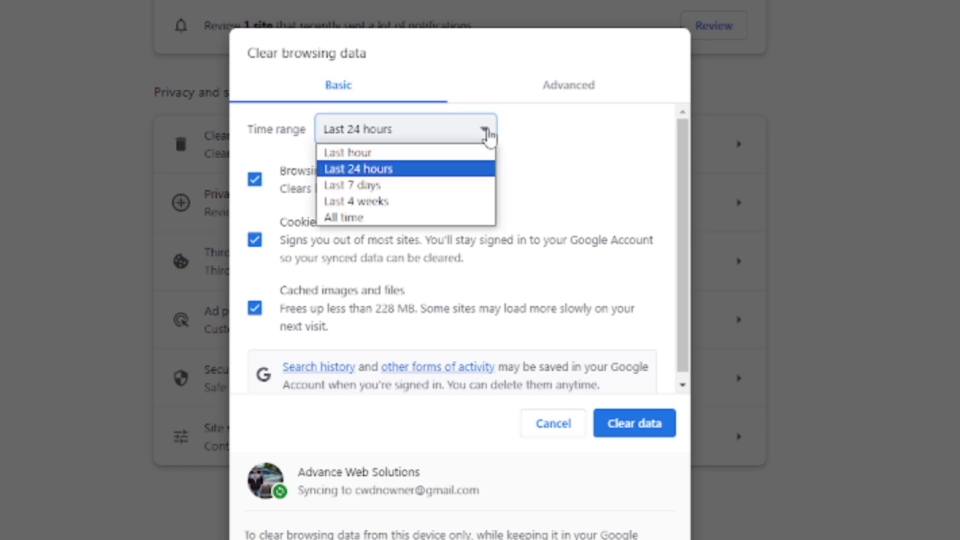
left_click(487, 135)
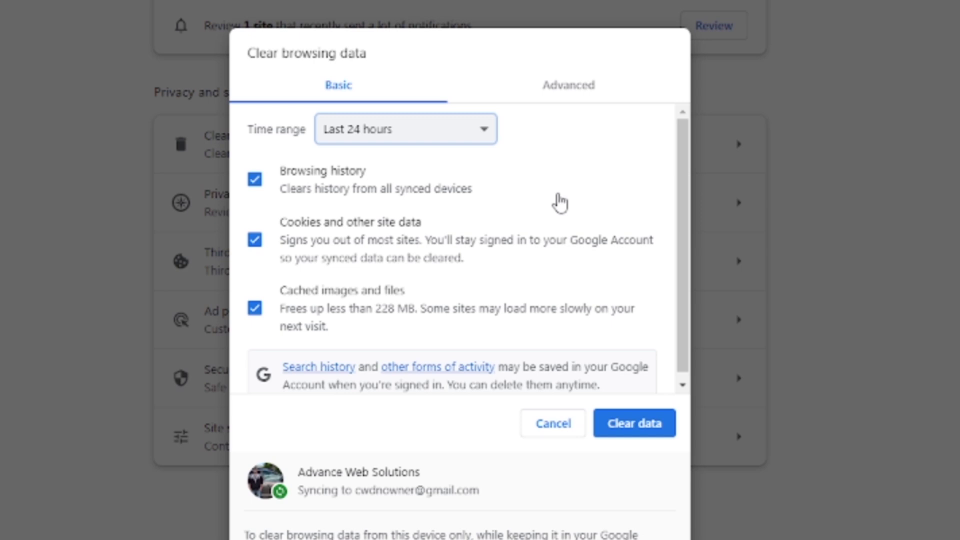
left_click(636, 421)
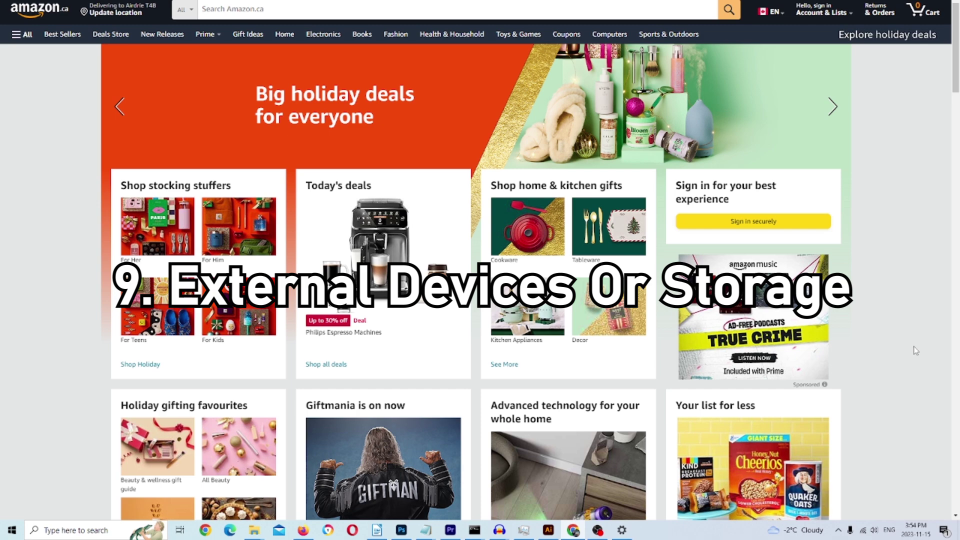
- Search Amazon.ca for "flash drive 256gb" by entering "flash drive" and choosing the 256gb suggestion
left_click(511, 12)
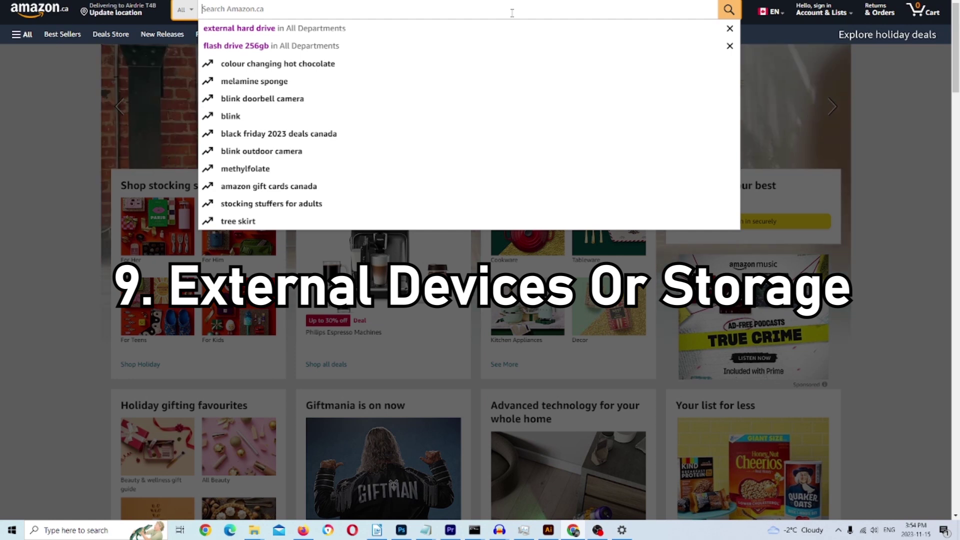
type("flash")
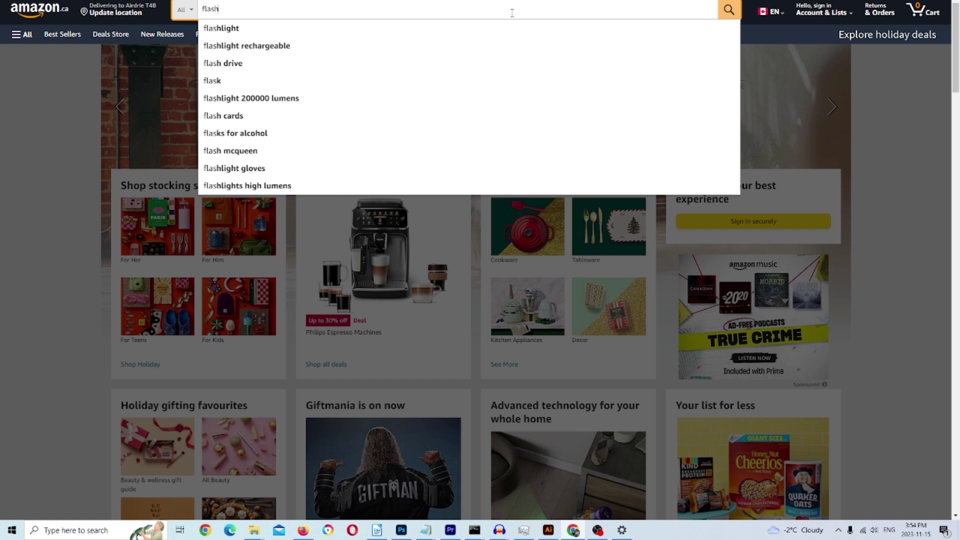
type(" drive")
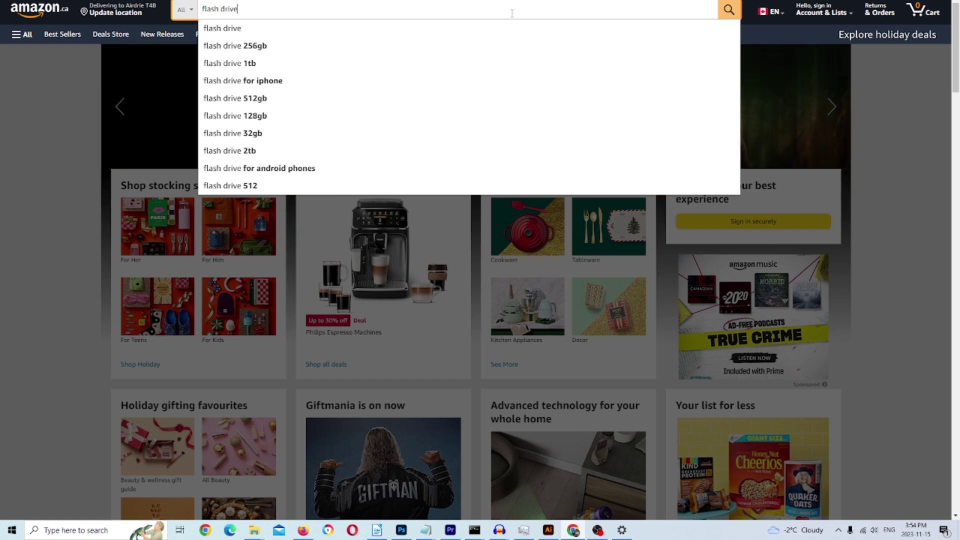
left_click(257, 48)
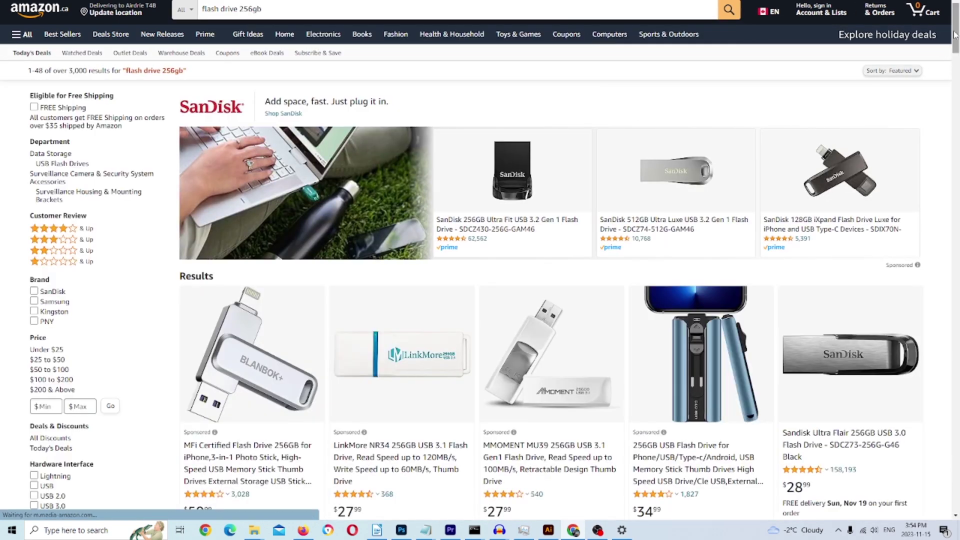
- Search Amazon.ca for "external hard drive 4tb" by entering "external hard drive" and choosing the 4tb suggestion, and browse the results
mouse_move(956, 34)
left_mouse_down()
mouse_move(955, 59)
mouse_move(956, 42)
left_mouse_up()
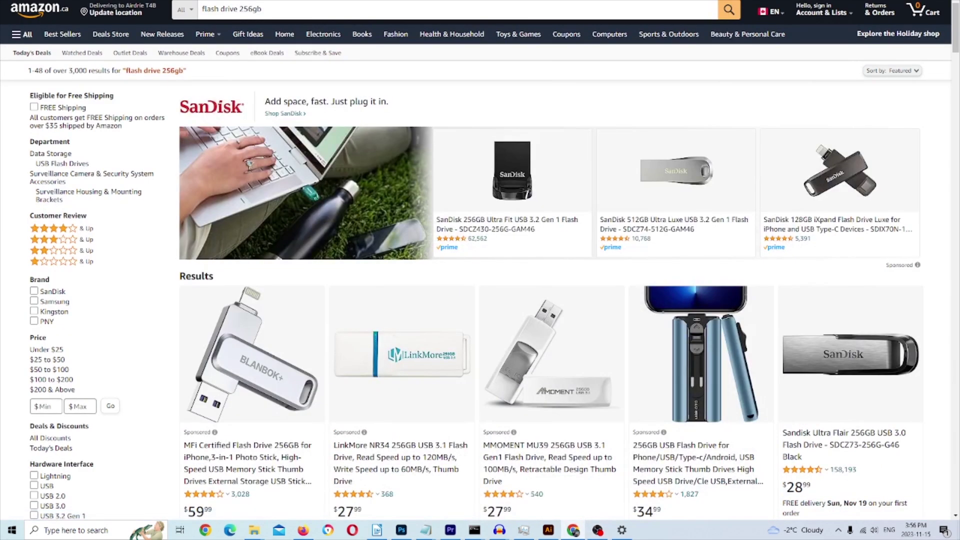
left_click(273, 11)
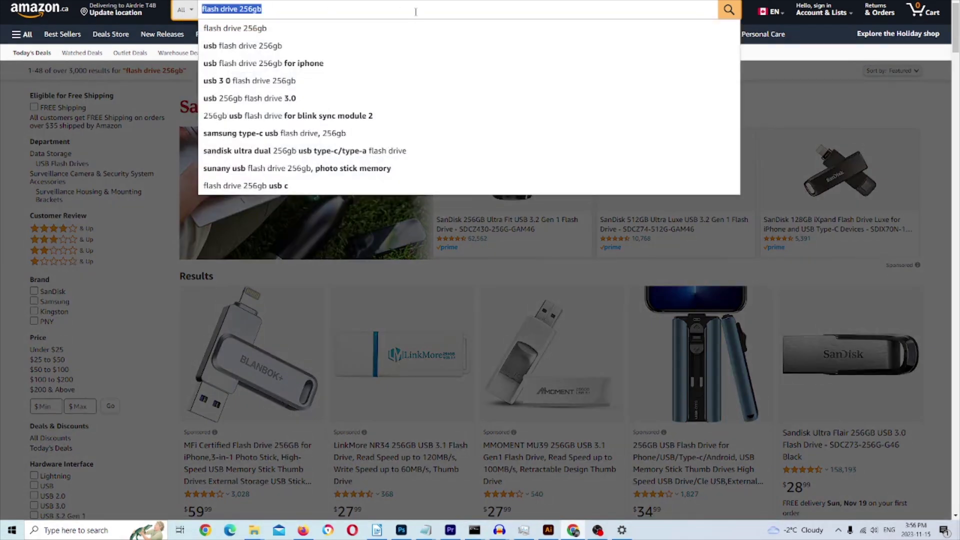
type("external ")
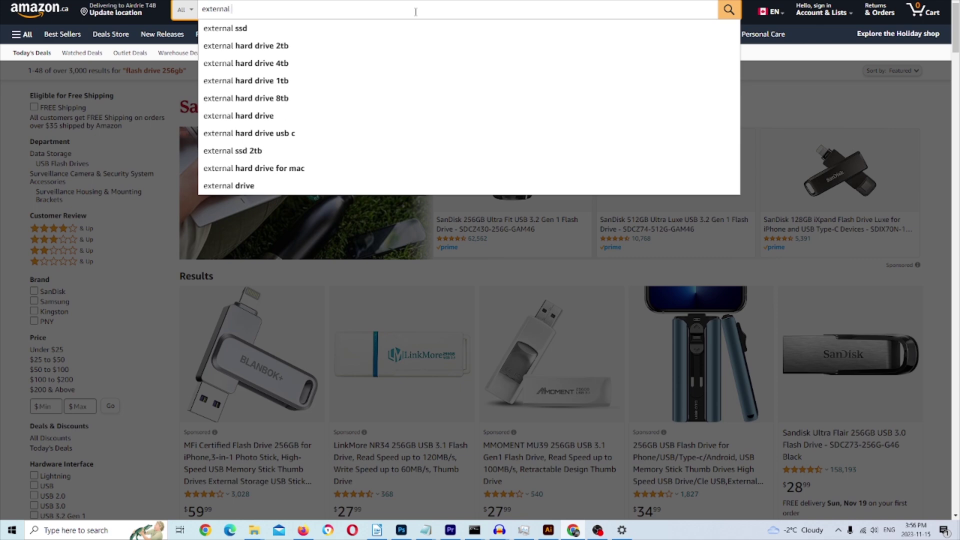
type("hard drive")
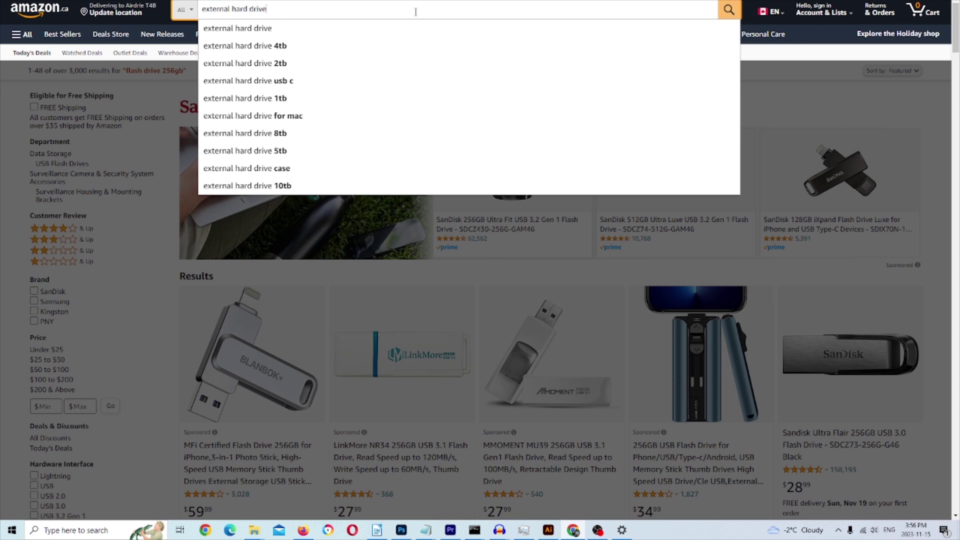
left_click(289, 49)
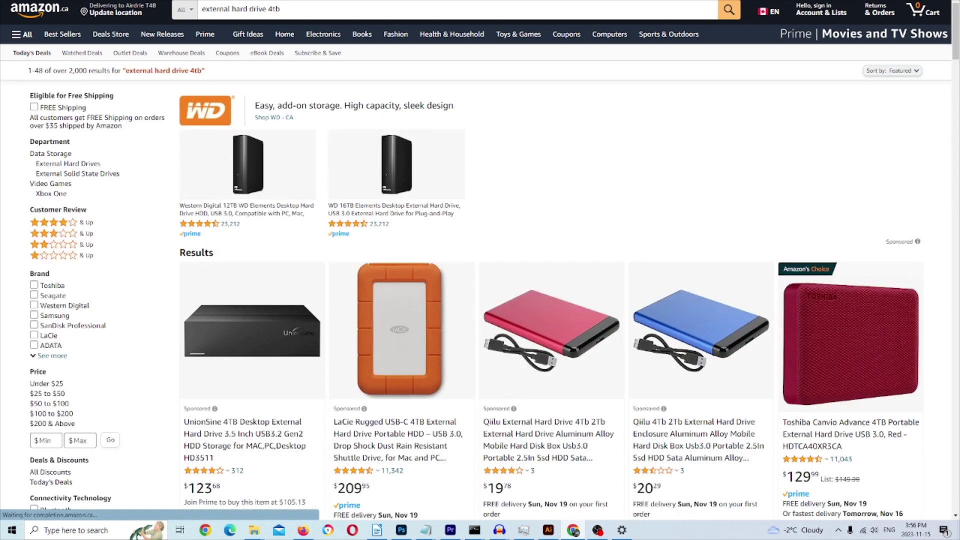
scroll(798, 138, "down", 2)
scroll(798, 139, "down", 2)
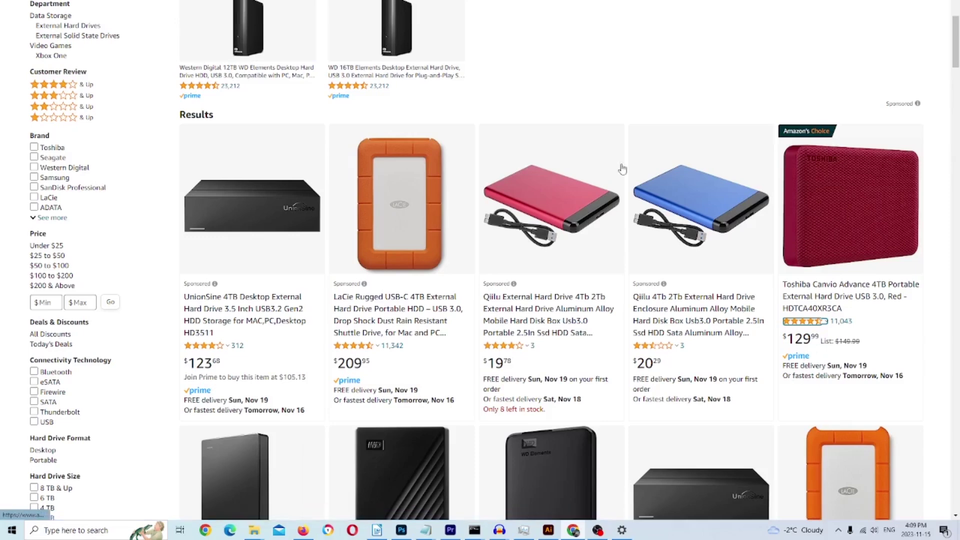
- Search Google for "google cloud storage" in a new tab and open the sponsored Google Cloud Platform (GCP) result
key("ctrl+t")
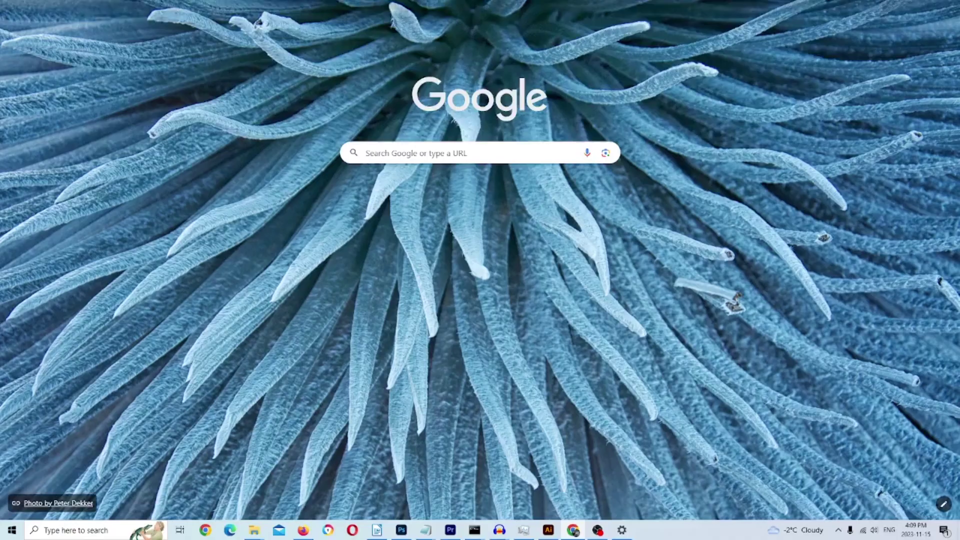
type("google cloud")
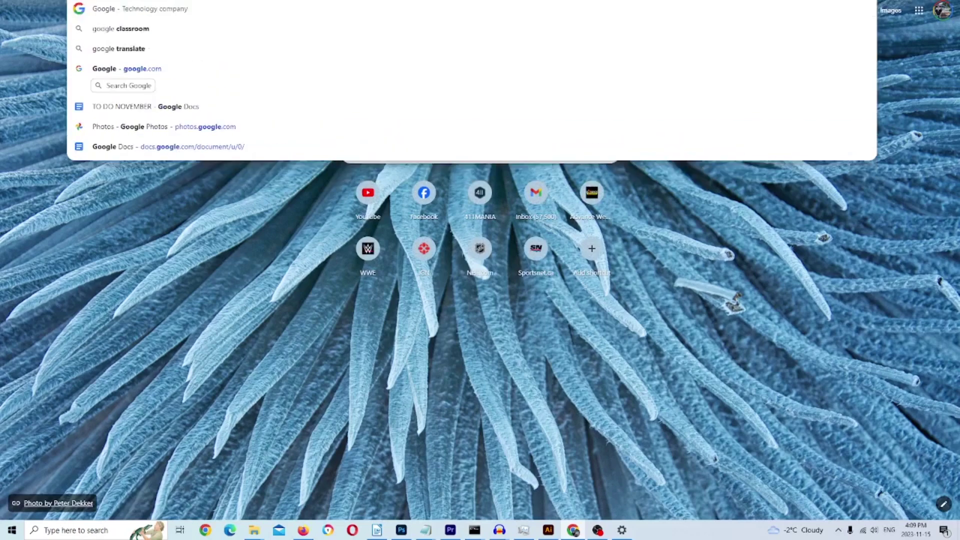
type(" storage")
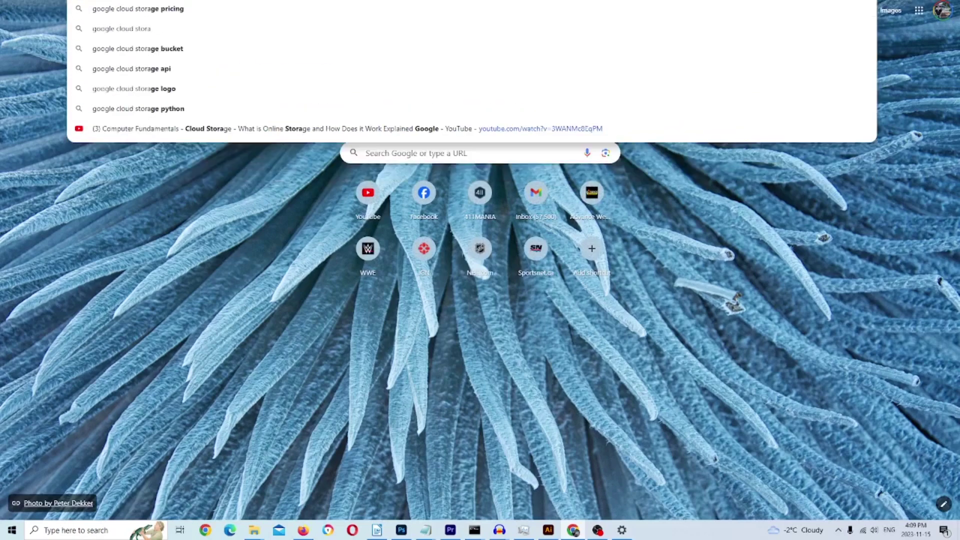
key("Return")
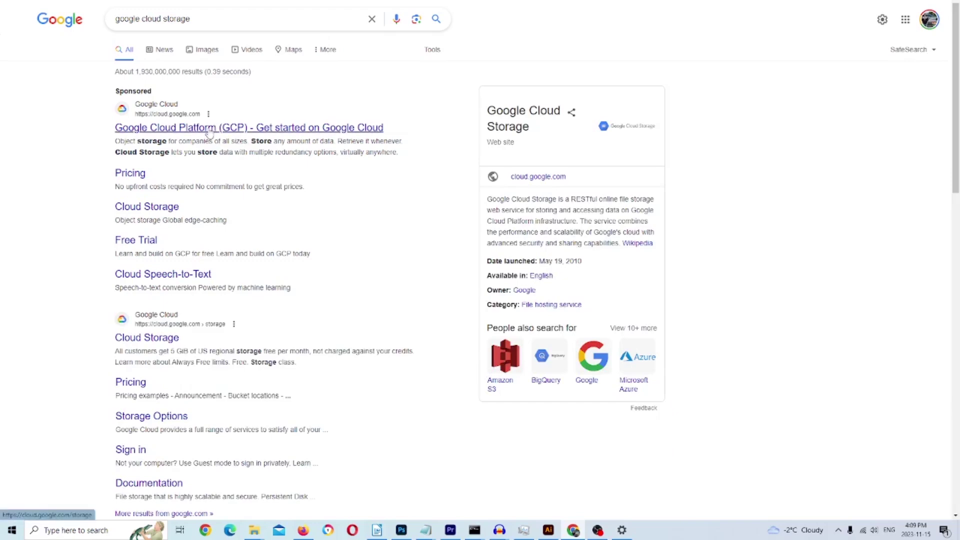
left_click(210, 128)
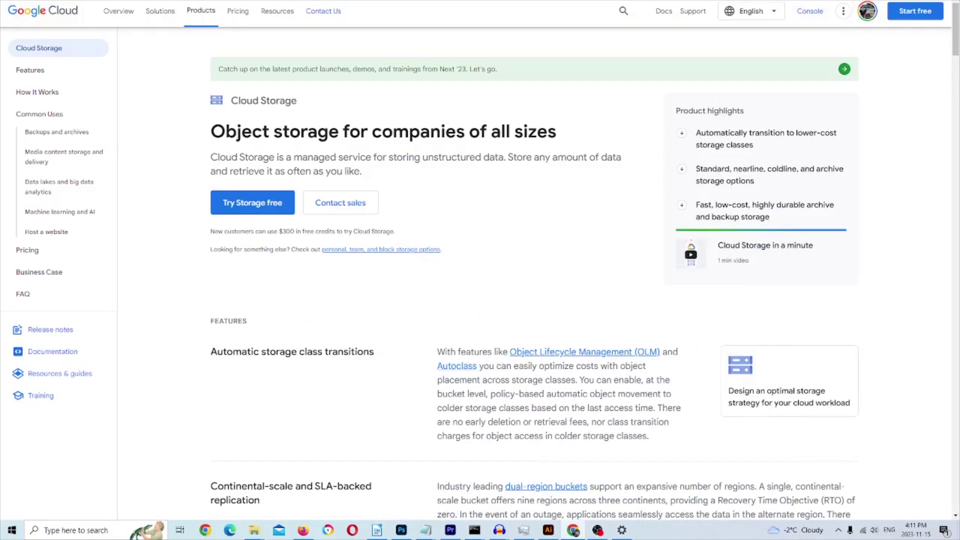
- Search Google for "exact hosting" in a new tab and open the Exact Hosting website result
key("ctrl+t")
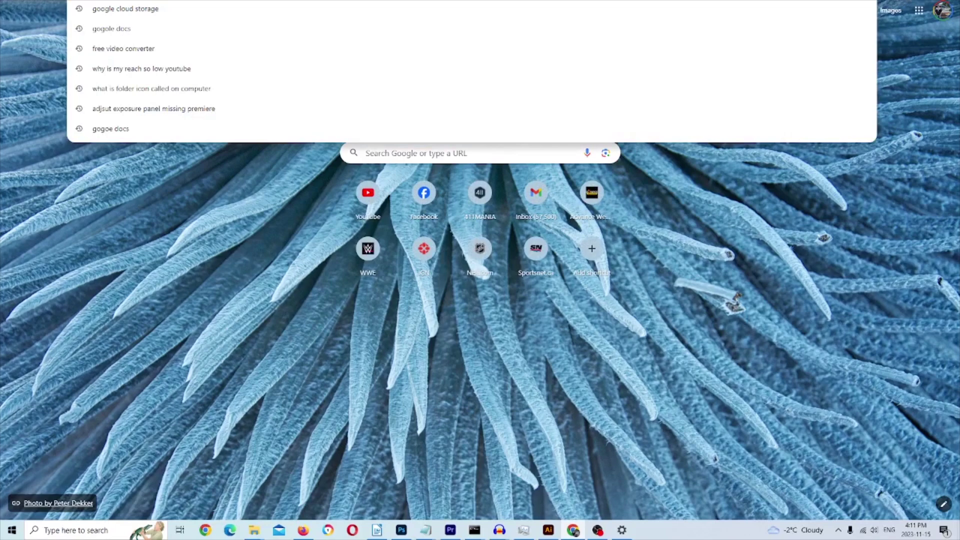
type("exact")
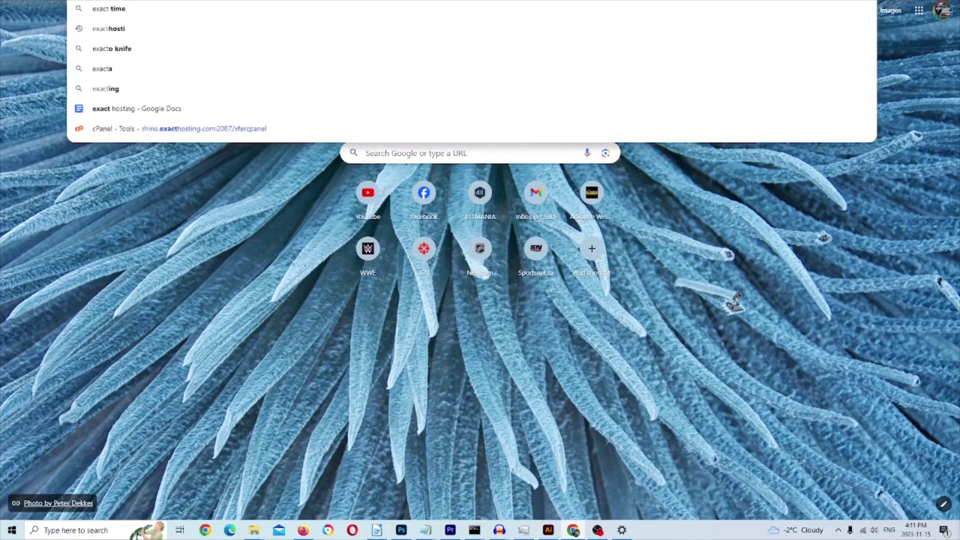
type(" hosting")
key("Return")
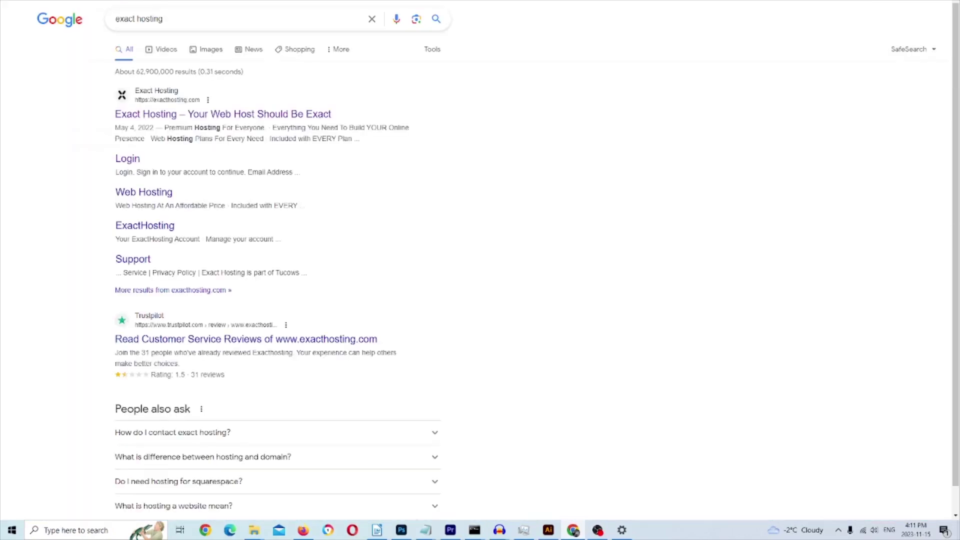
left_click(275, 118)
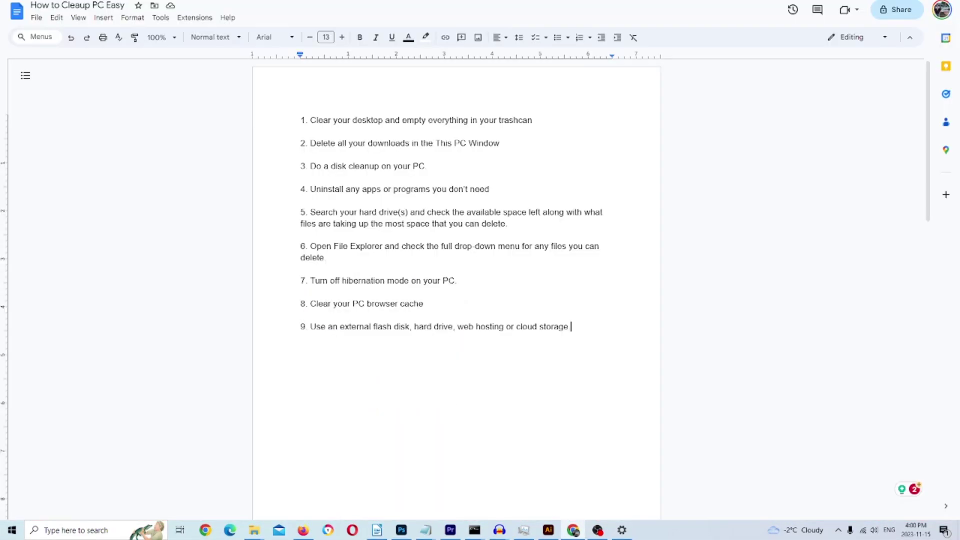
- Highlight all nine numbered cleanup tips in yellow in the "How to Cleaup PC Easy" Google Docs document
left_click_drag(575, 327, 278, 119)
left_click(409, 37)
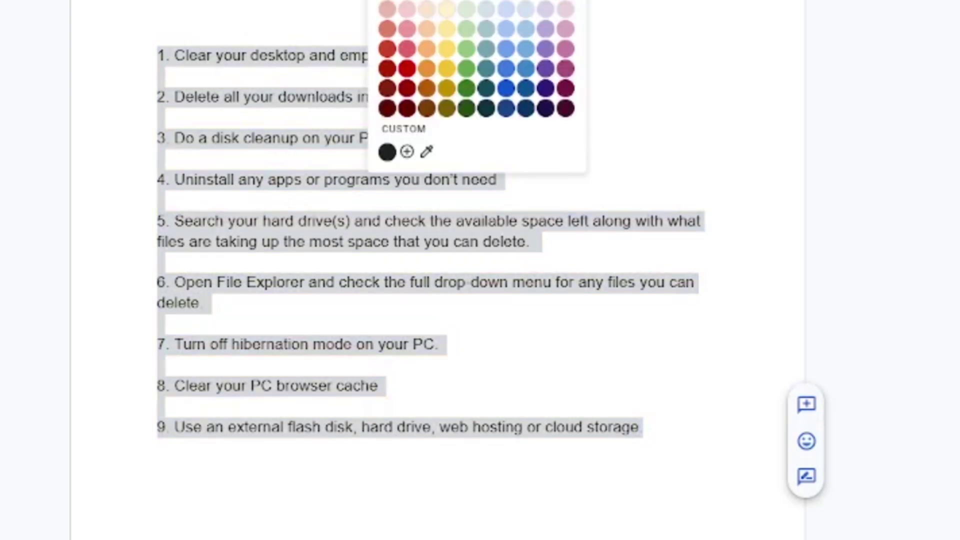
left_click(448, 4)
left_click(386, 283)
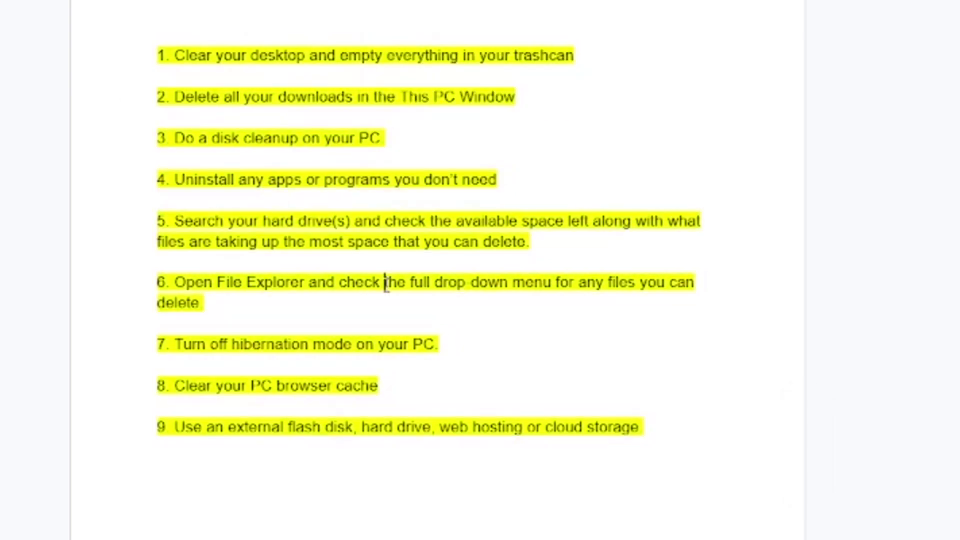